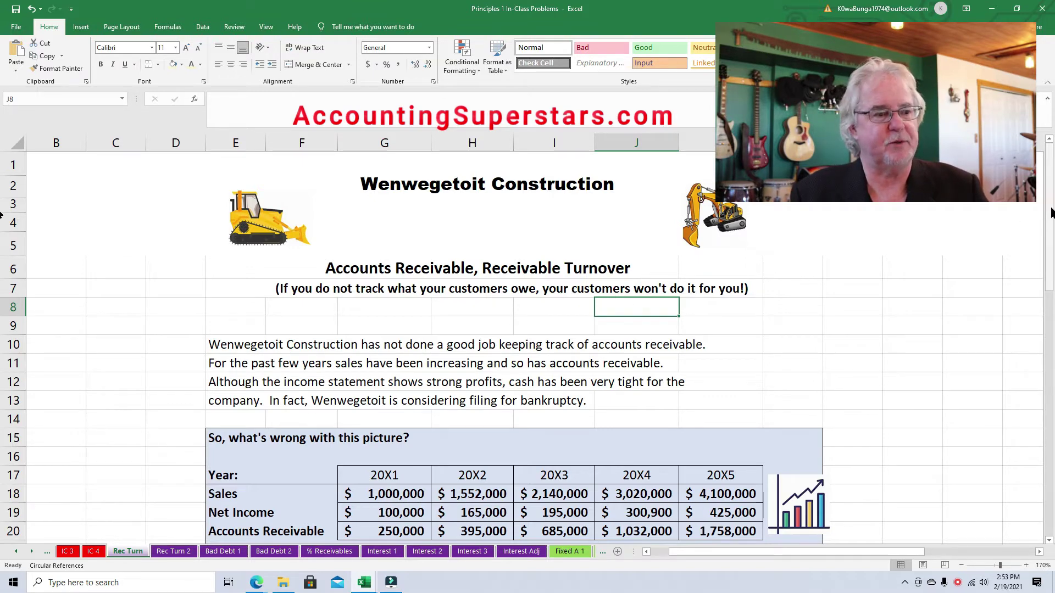
- Review the company's Sales and Net Income figures for 20X1 through 20X5 in the data table
scroll(3, 231, down, 2)
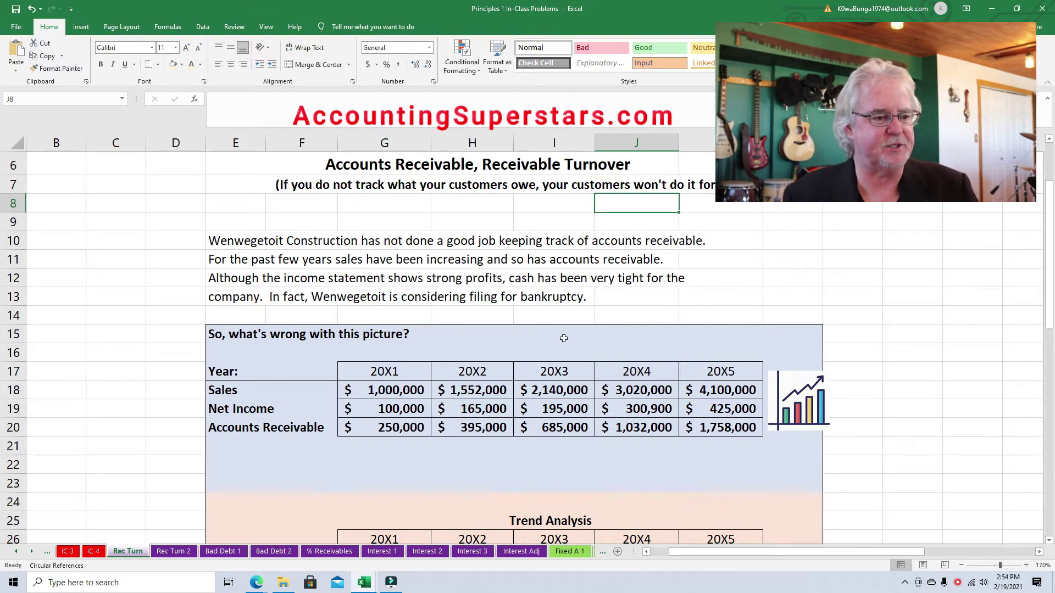
click(378, 392)
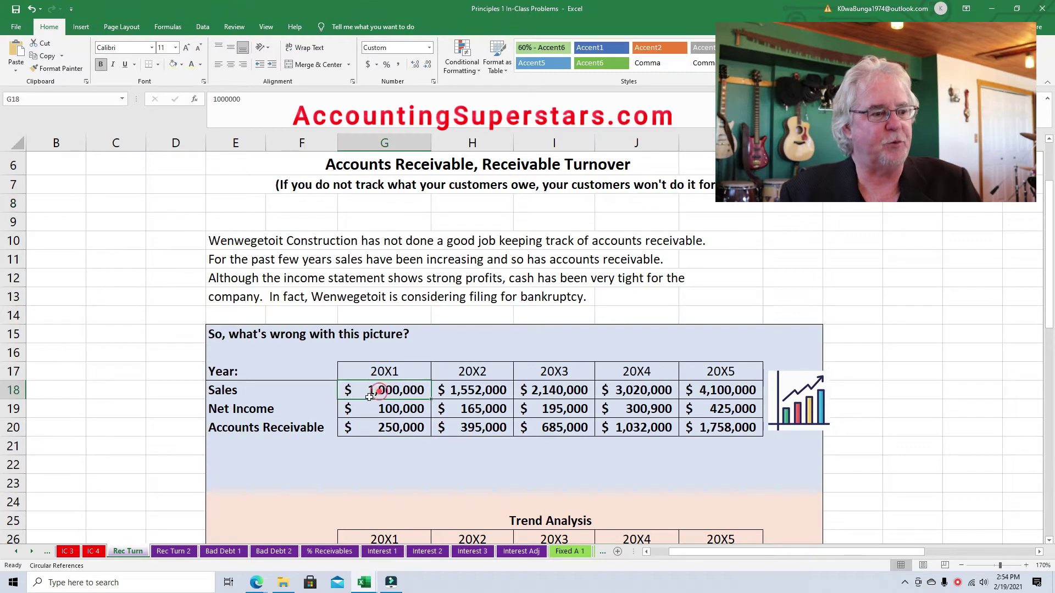
click(472, 395)
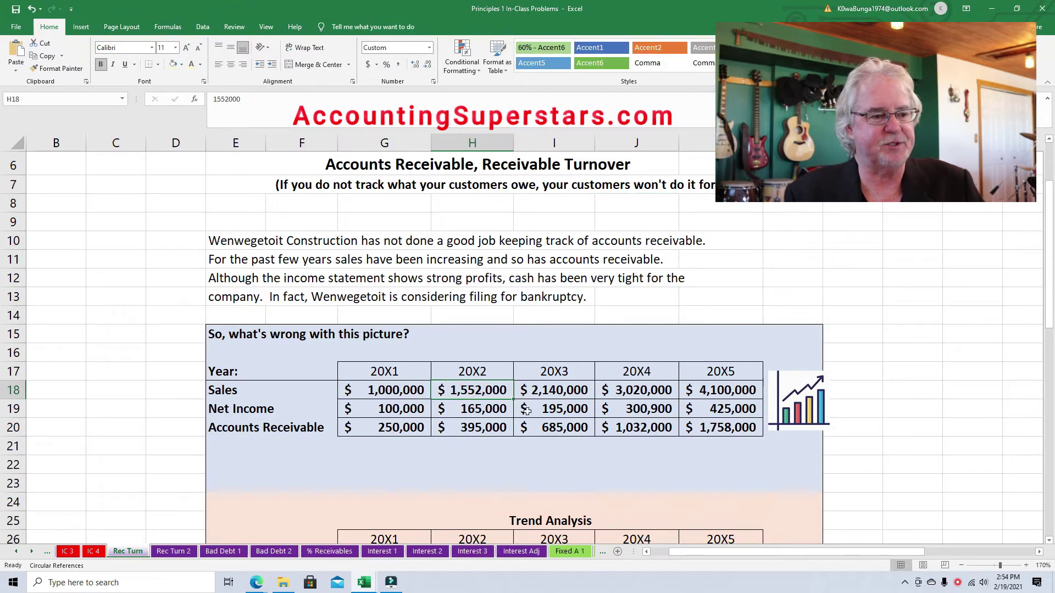
click(746, 393)
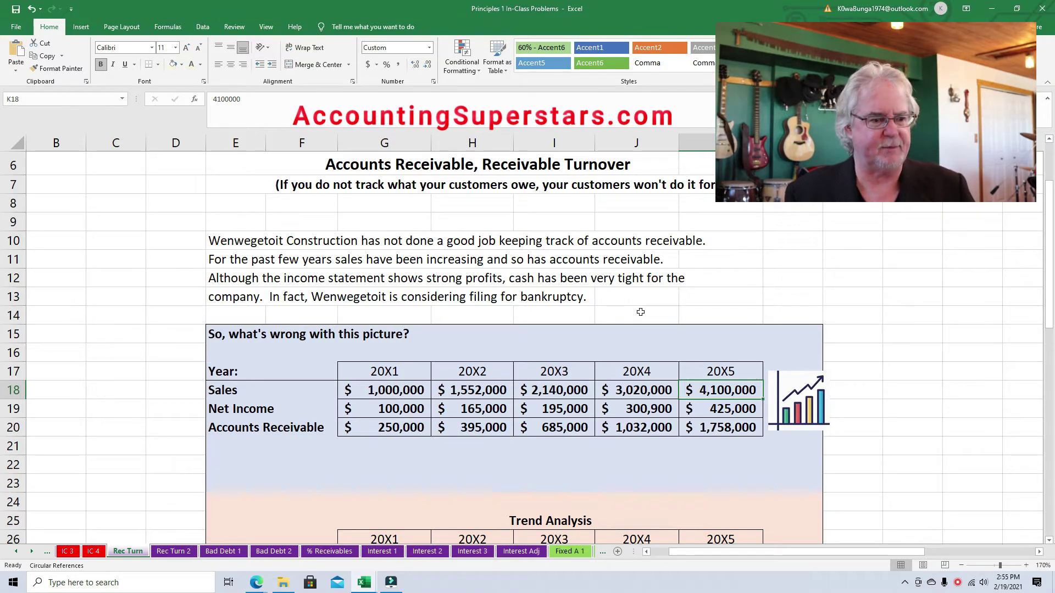
click(412, 415)
click(738, 413)
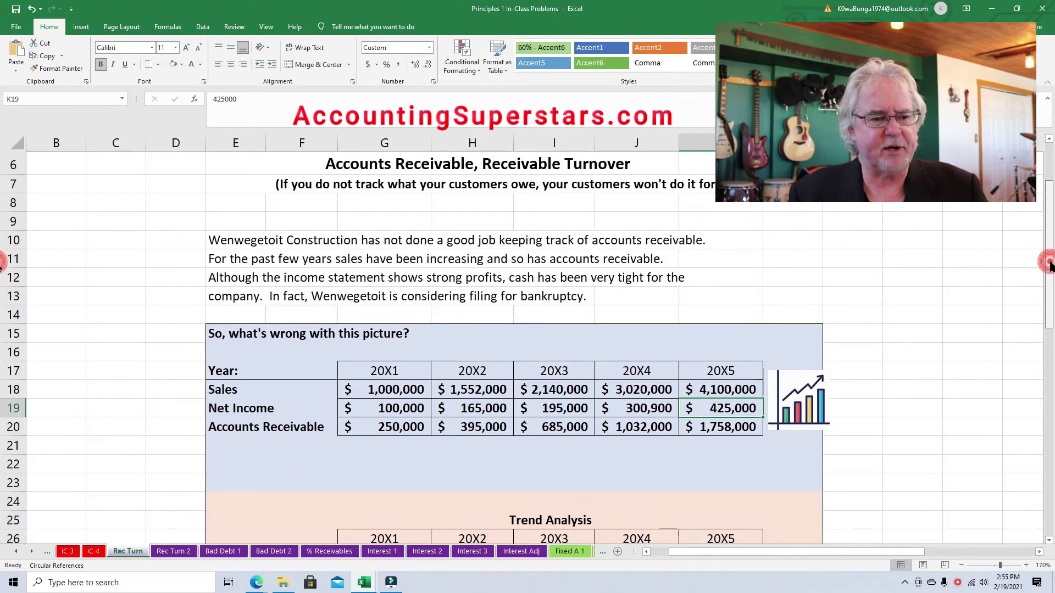
- Reveal the hidden 20X1 Sales percentage in cell G27 of the Trend Analysis table by applying the black font color
scroll(494, 330, down, 1)
scroll(3, 290, down, 3)
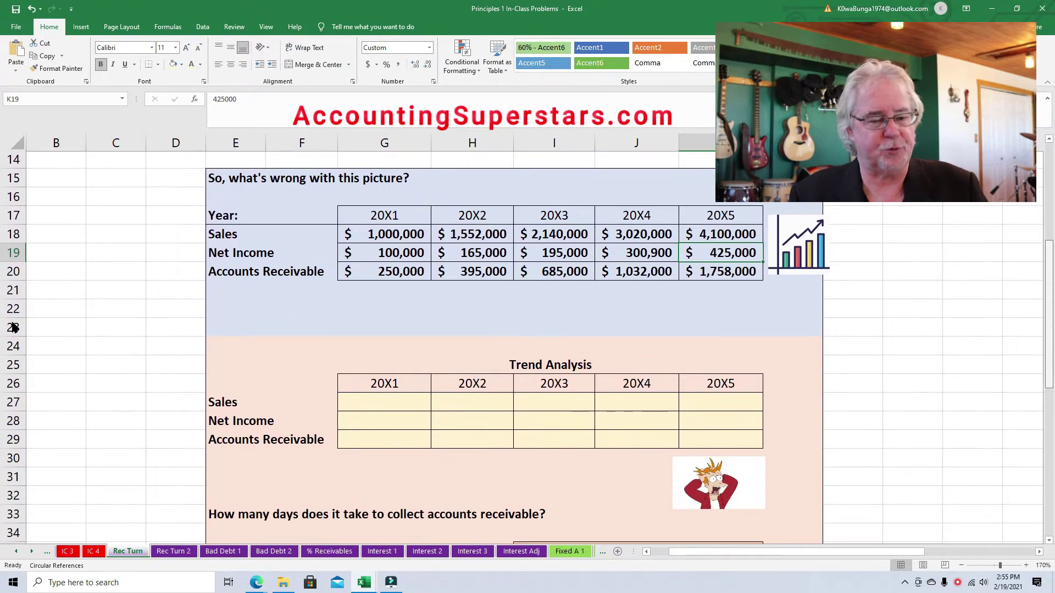
scroll(15, 341, down, 1)
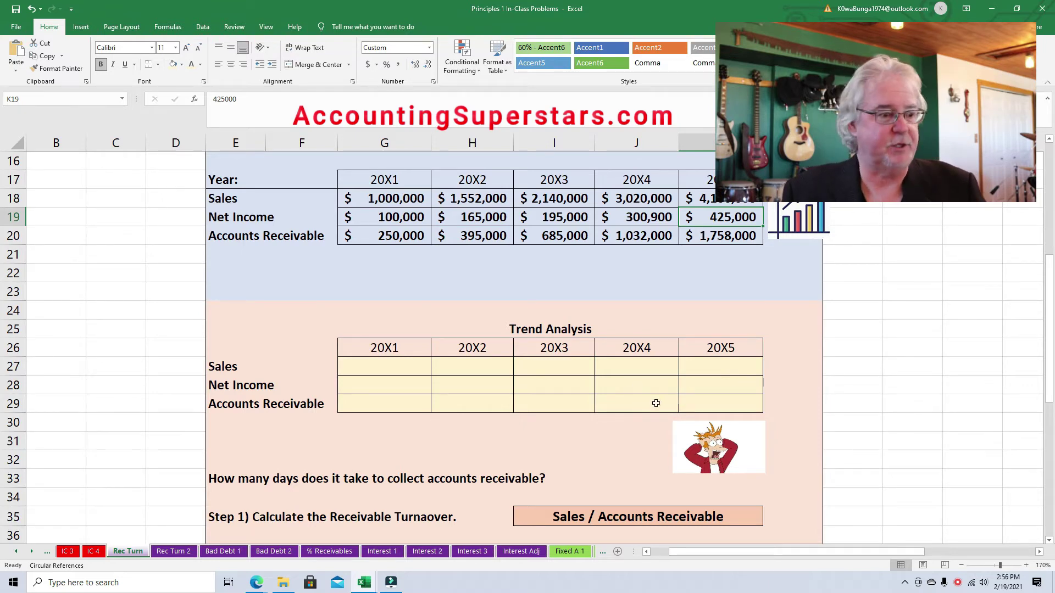
click(369, 370)
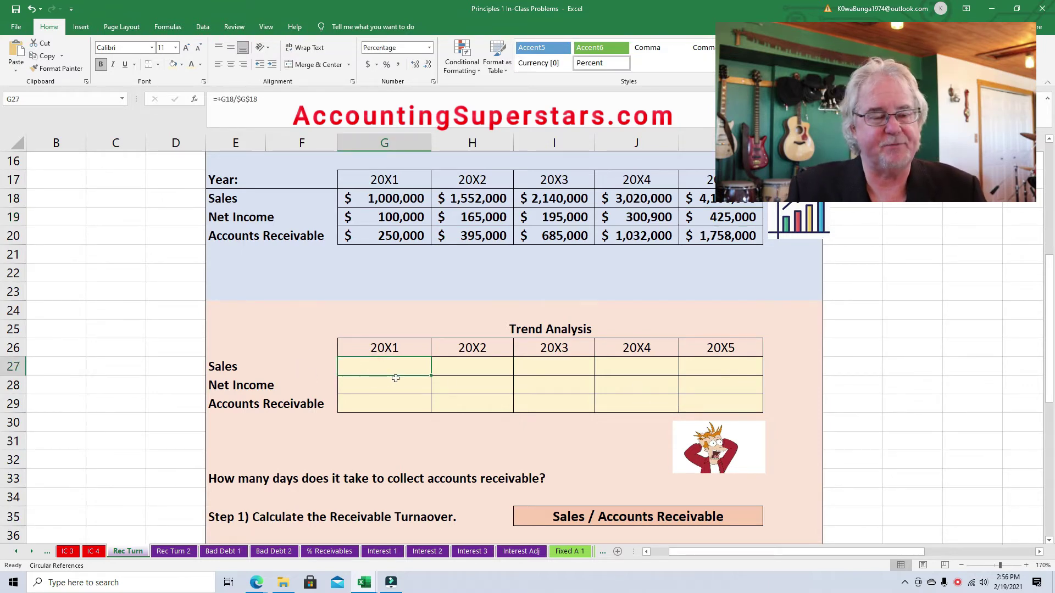
click(395, 362)
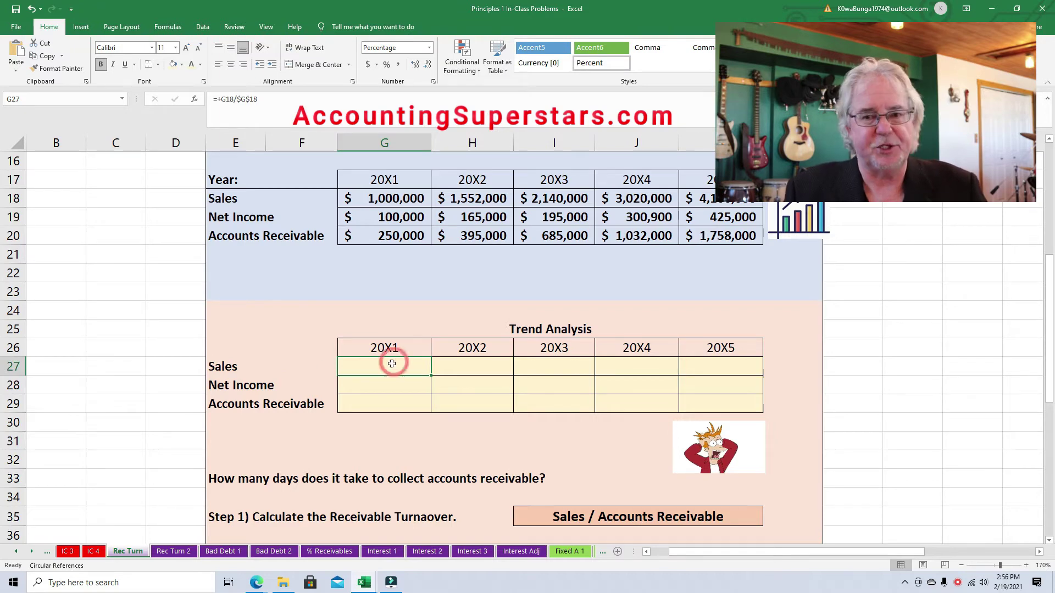
click(200, 65)
click(196, 103)
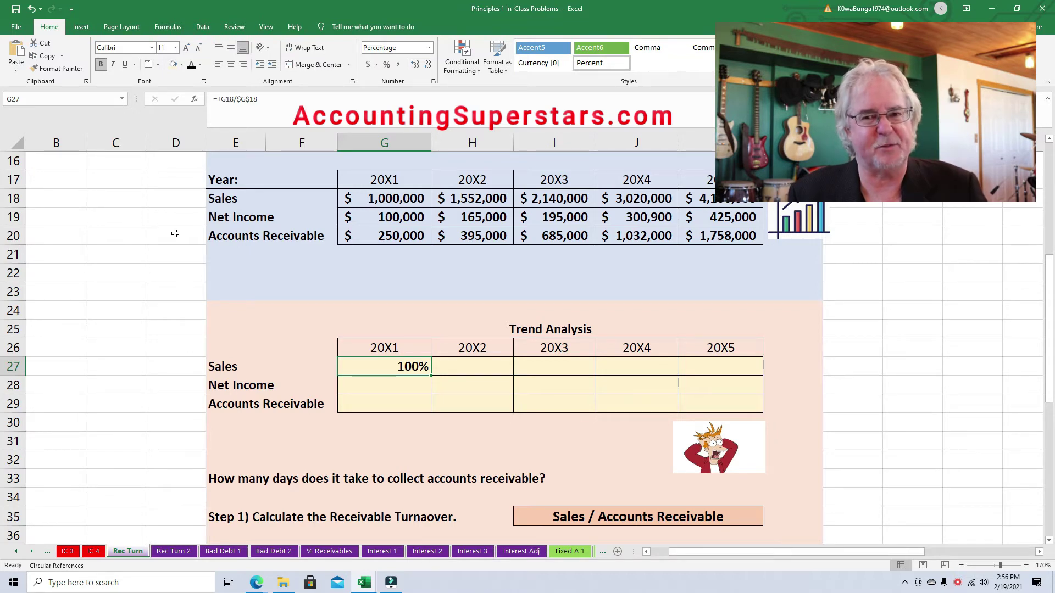
- Reveal the hidden 20X2 and 20X3 Sales trend percentages in cells H27 and I27 with the black font color
click(480, 366)
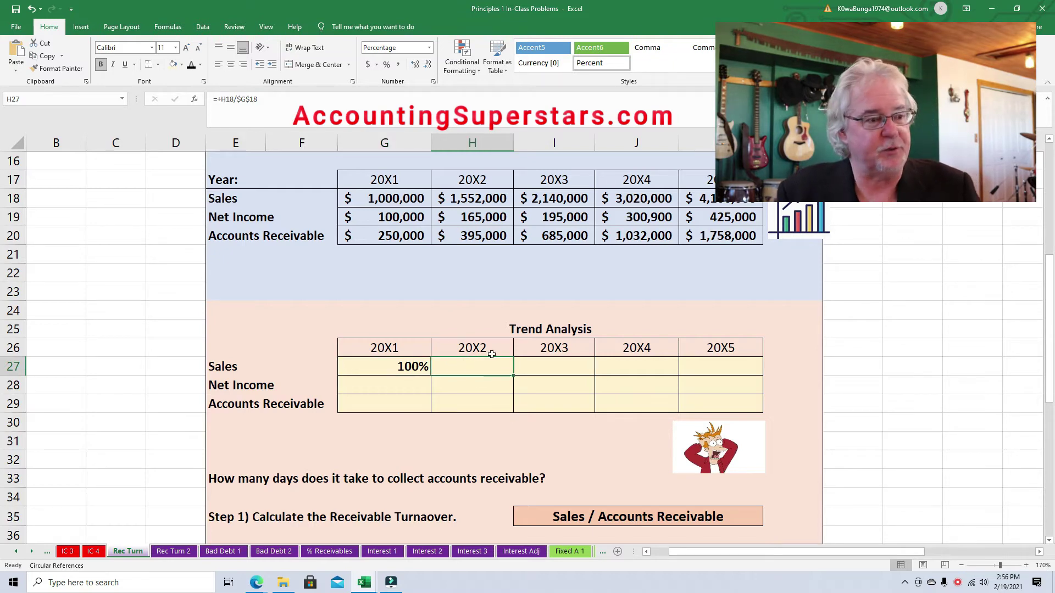
click(472, 201)
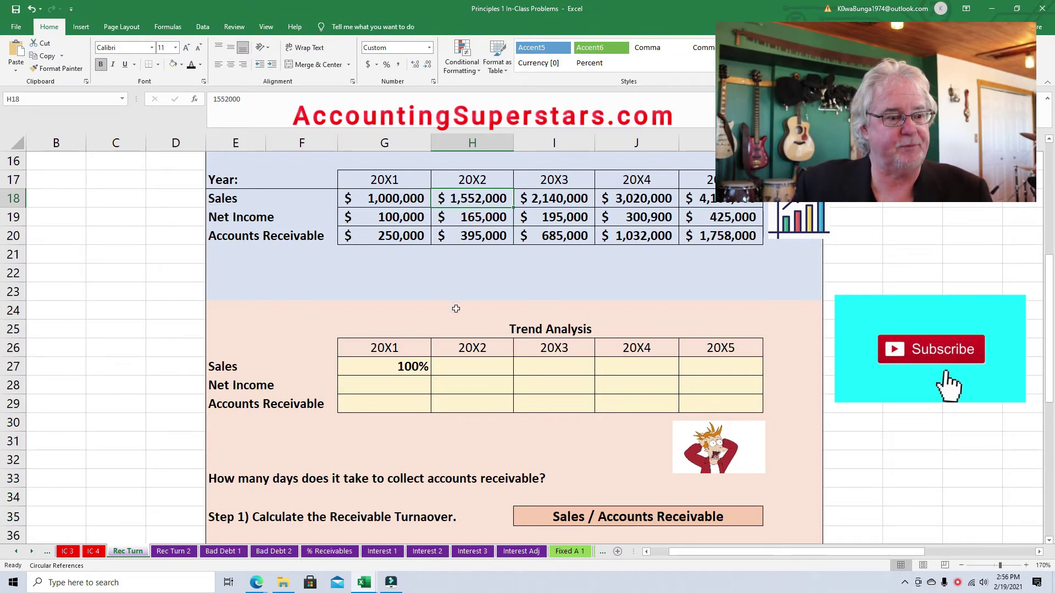
click(472, 367)
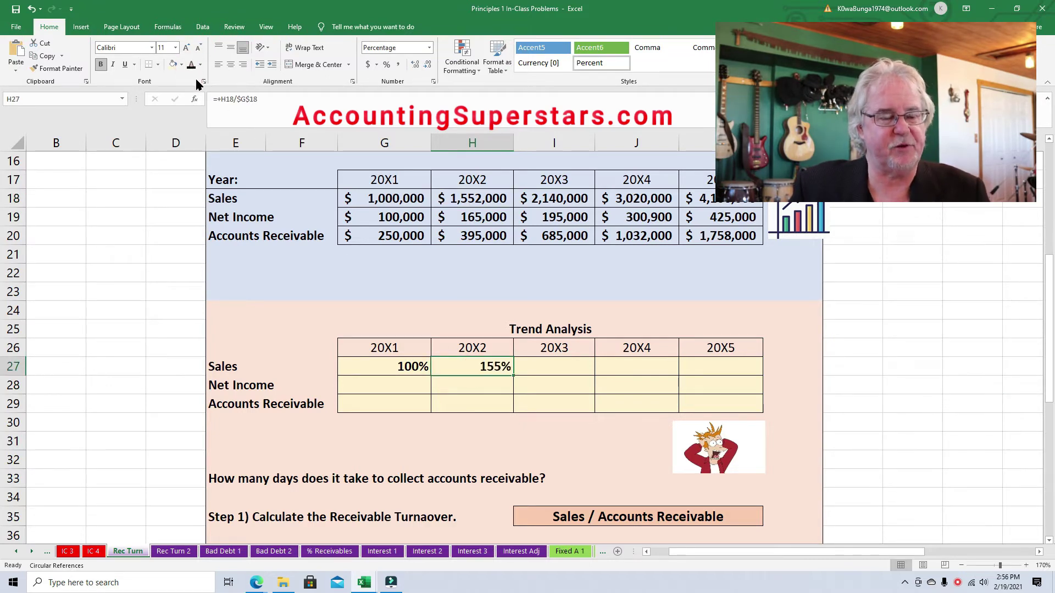
click(555, 369)
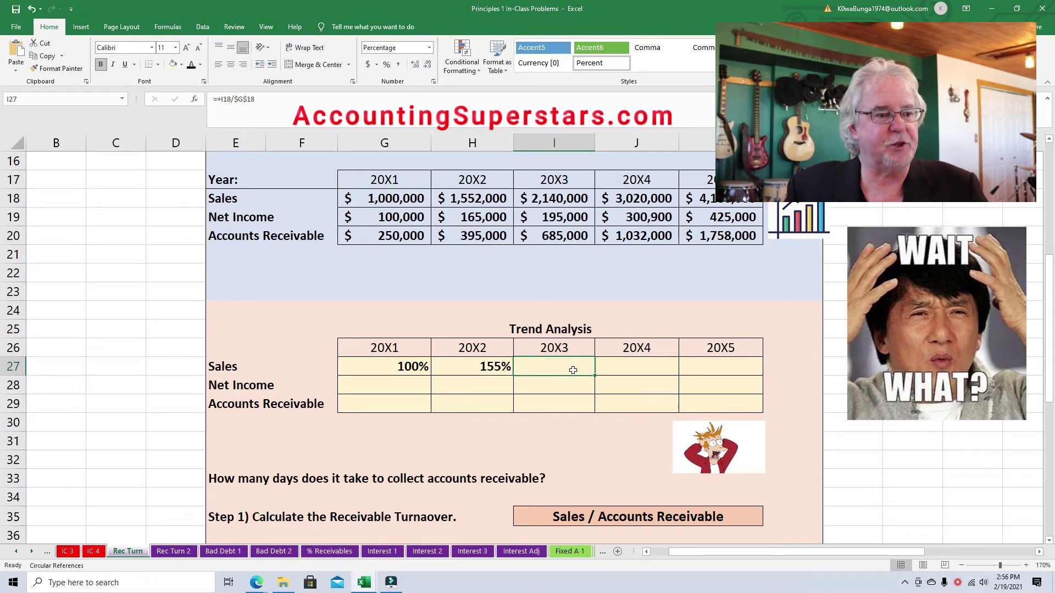
click(561, 200)
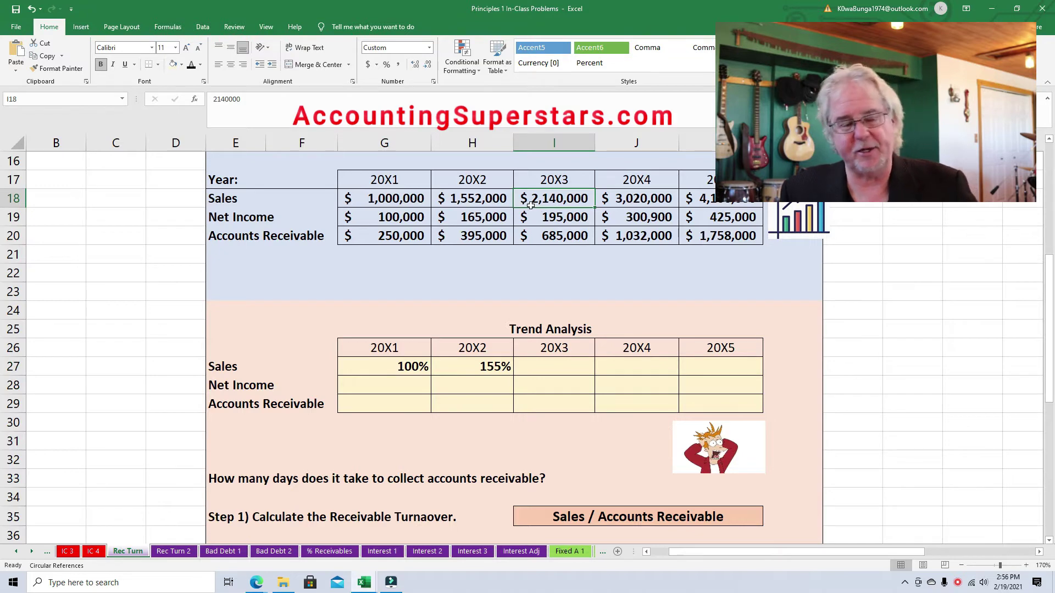
click(388, 195)
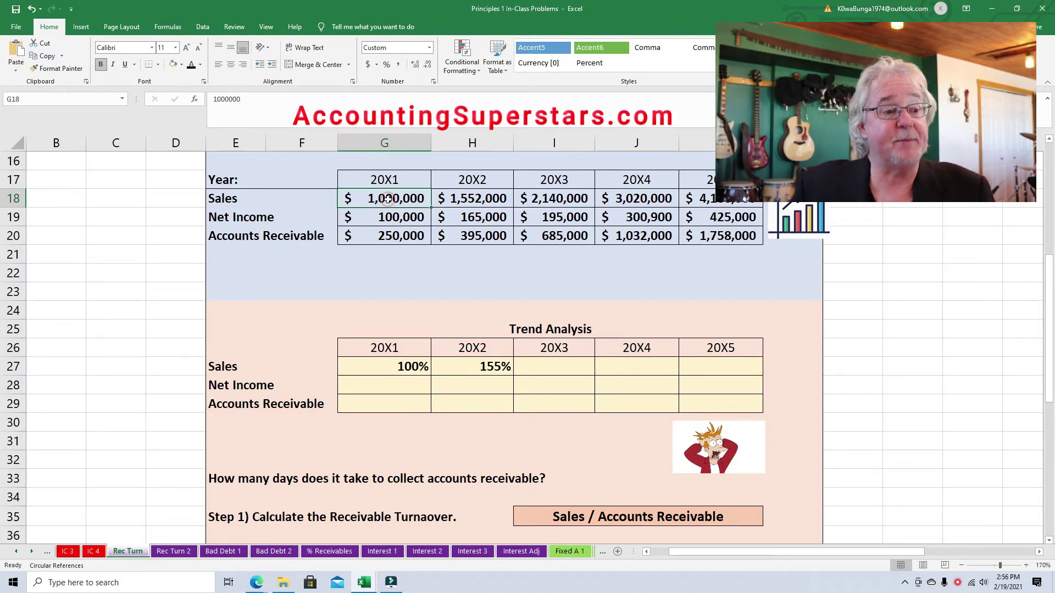
click(553, 366)
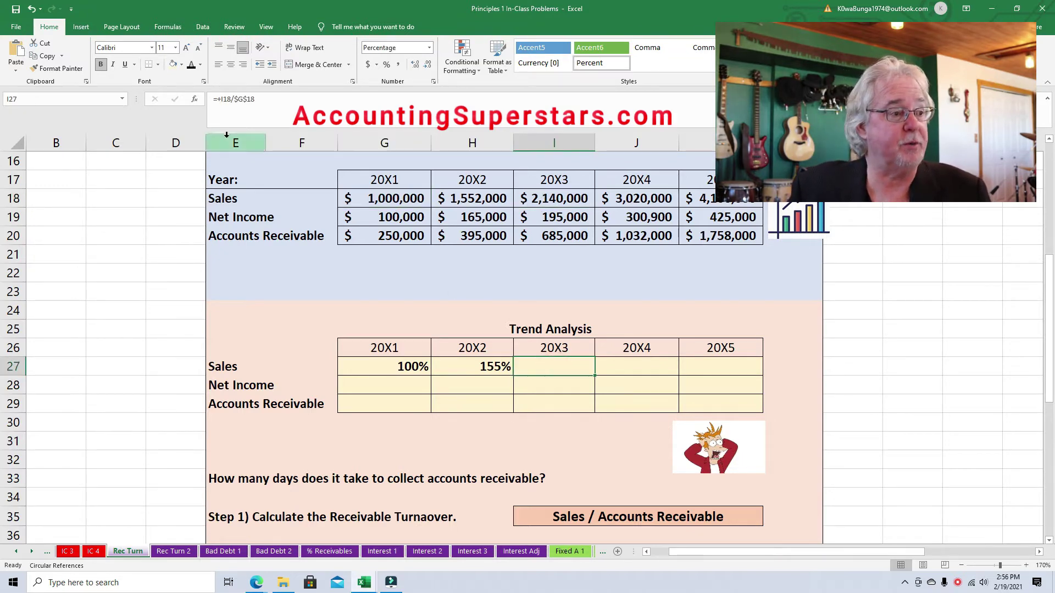
key(ctrl+v)
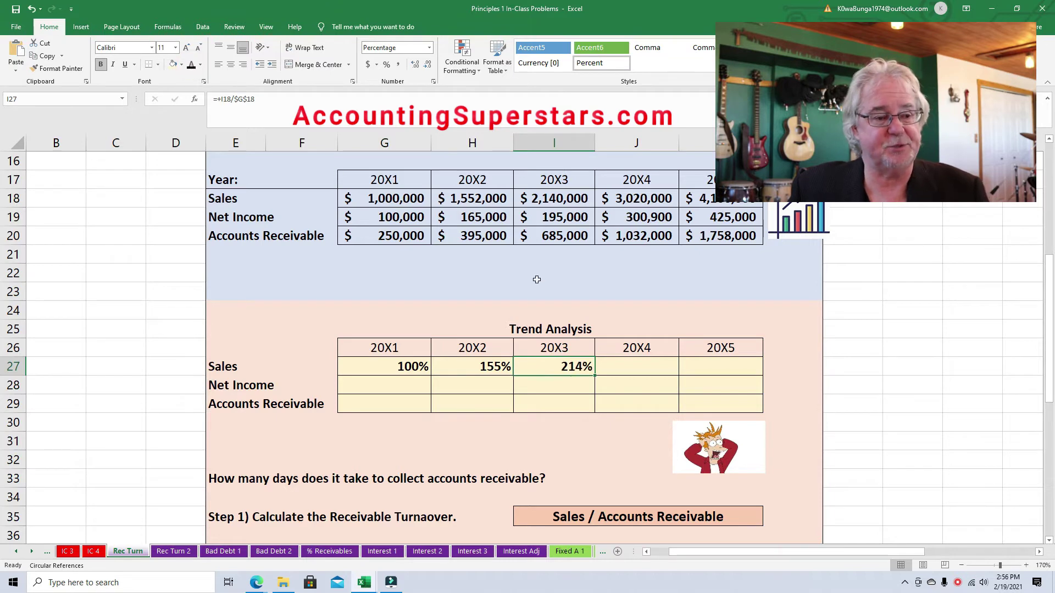
- Apply the black font color to the 20X4 and 20X5 Sales trend cells, J27 and K27, and review the completed row
click(640, 372)
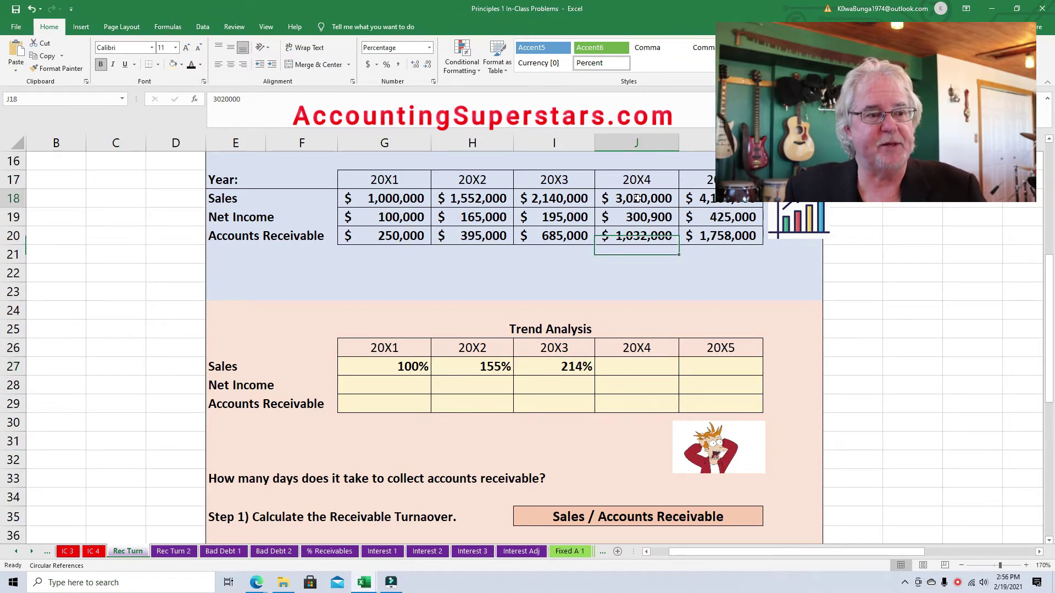
click(385, 198)
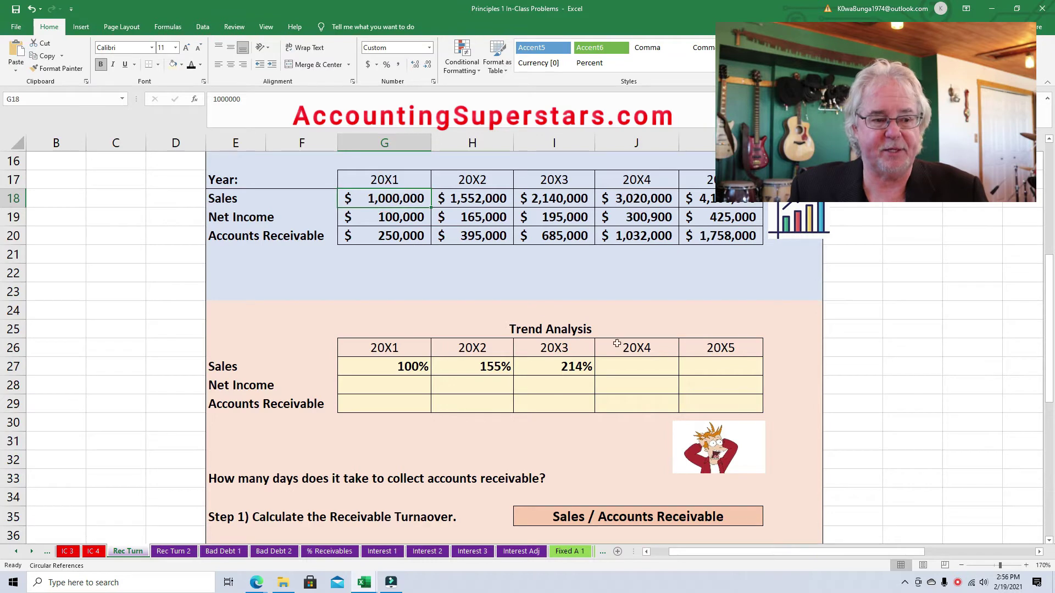
click(651, 369)
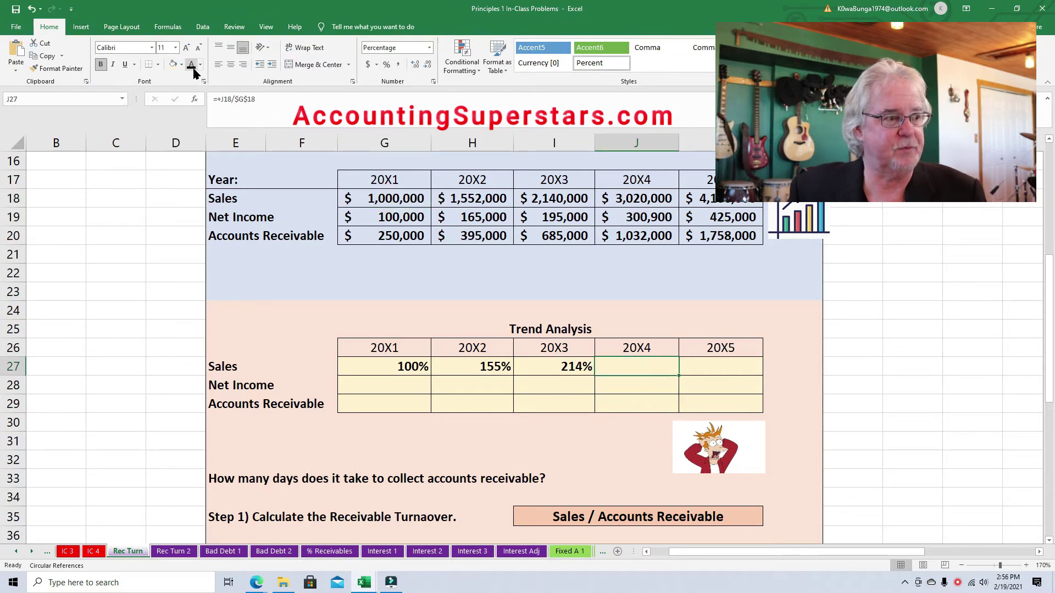
click(718, 370)
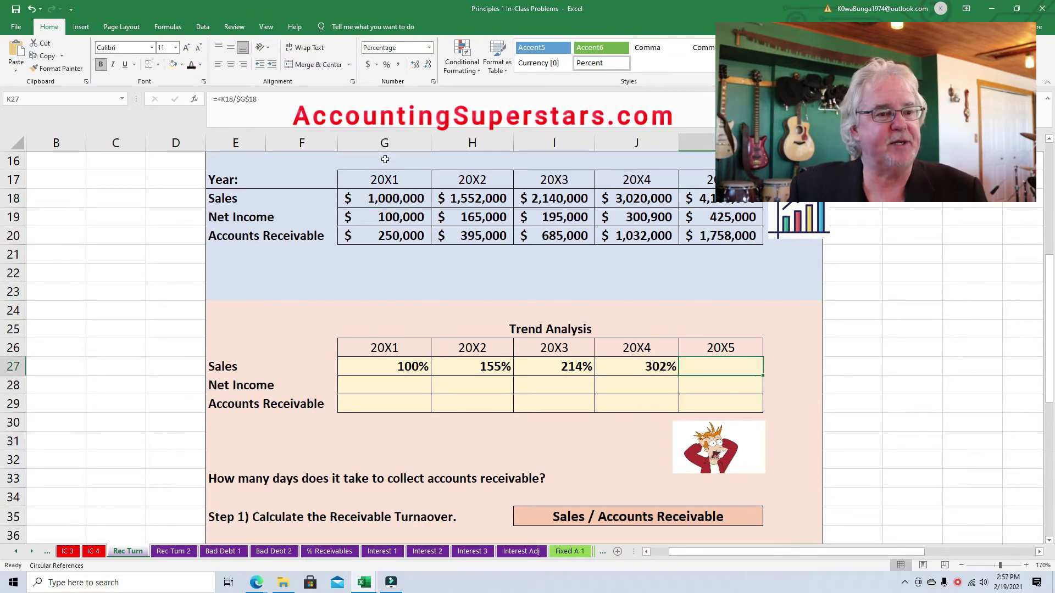
click(188, 65)
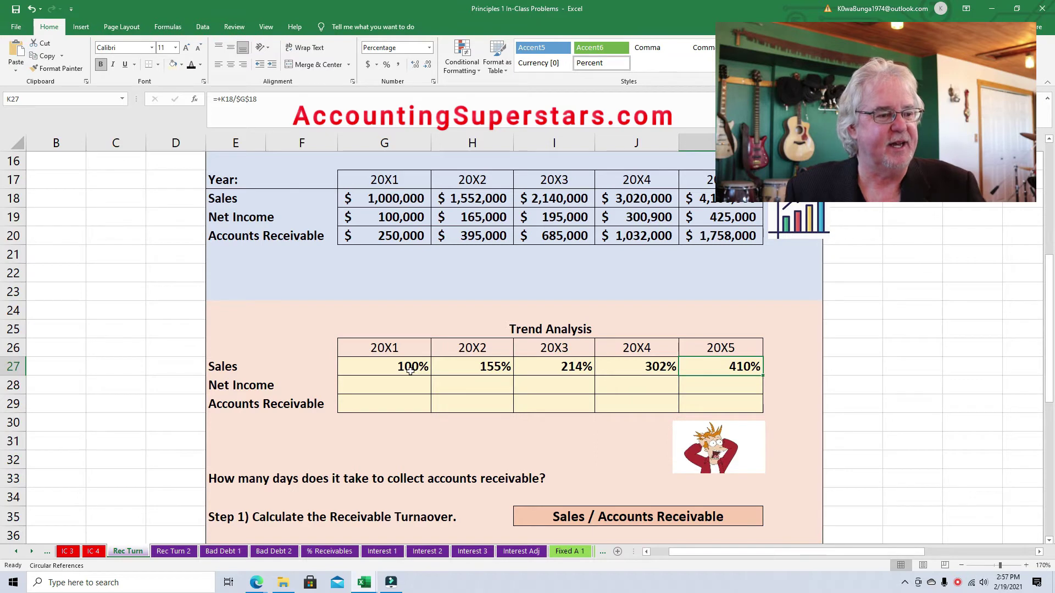
click(482, 367)
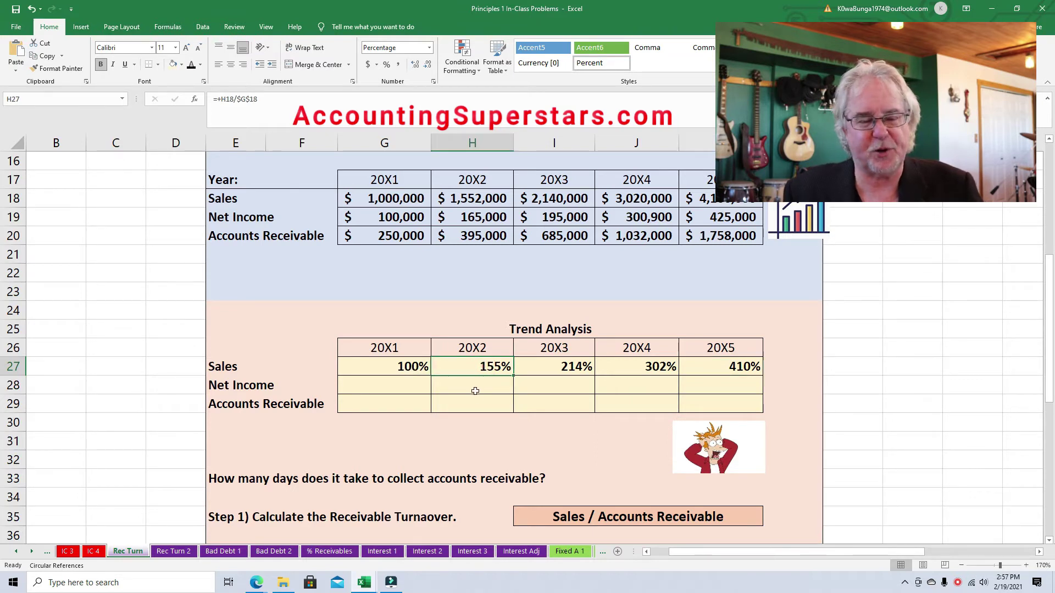
click(721, 365)
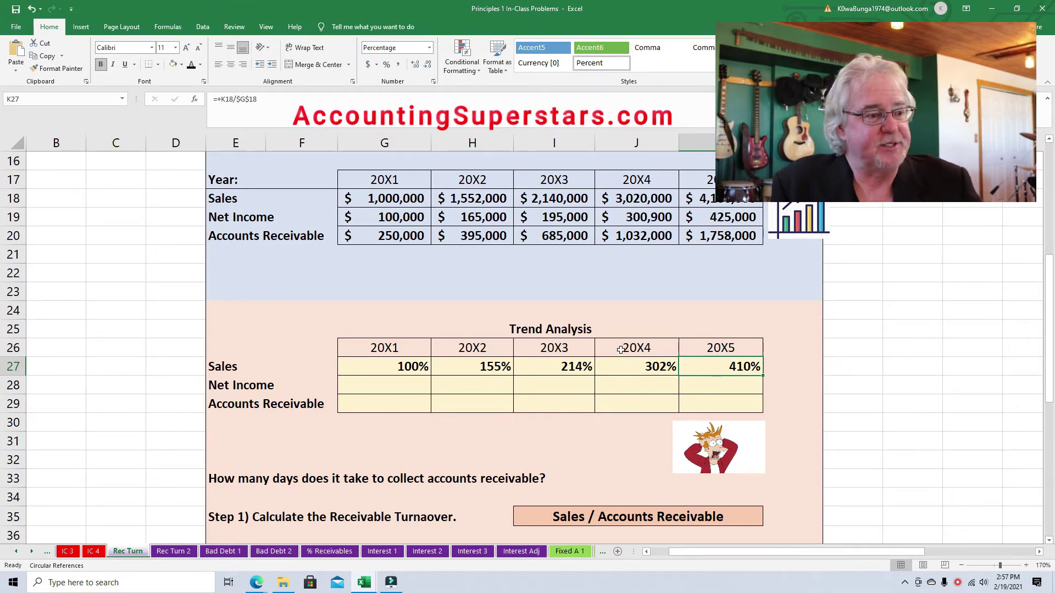
- Reveal the hidden Net Income trend percentages for 20X1 and 20X2 in cells G28 and H28 with the black font color
click(394, 383)
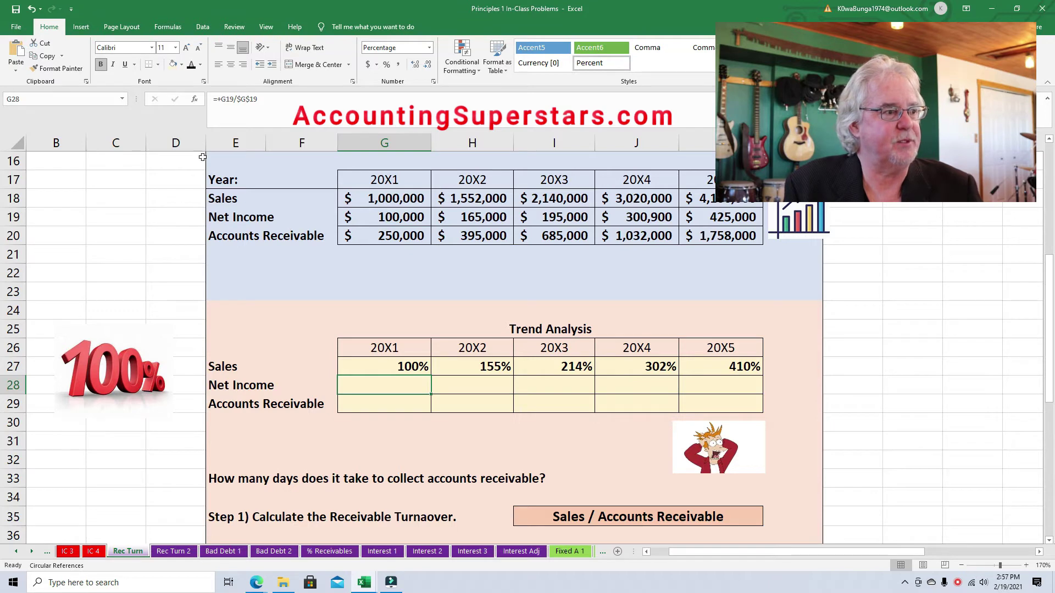
click(191, 65)
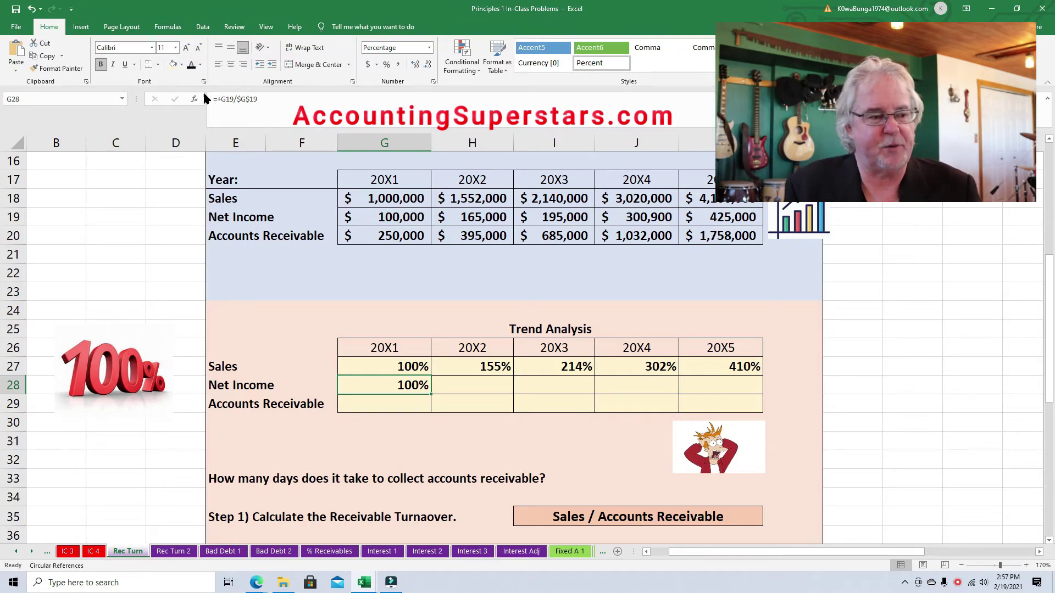
click(490, 391)
click(477, 217)
text(/)
click(394, 215)
key(F4)
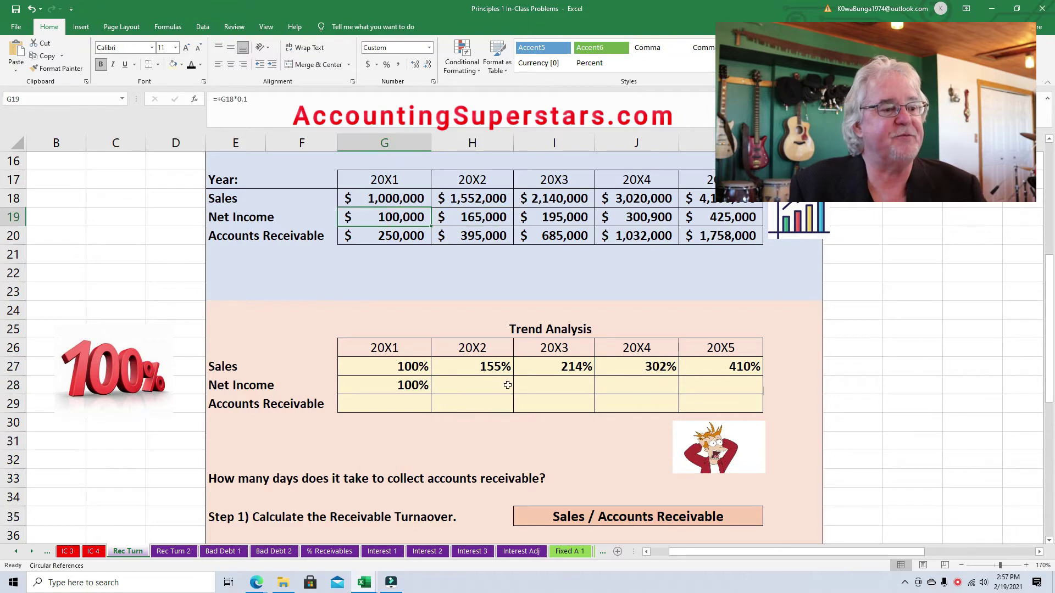
key(Return)
click(493, 381)
click(191, 65)
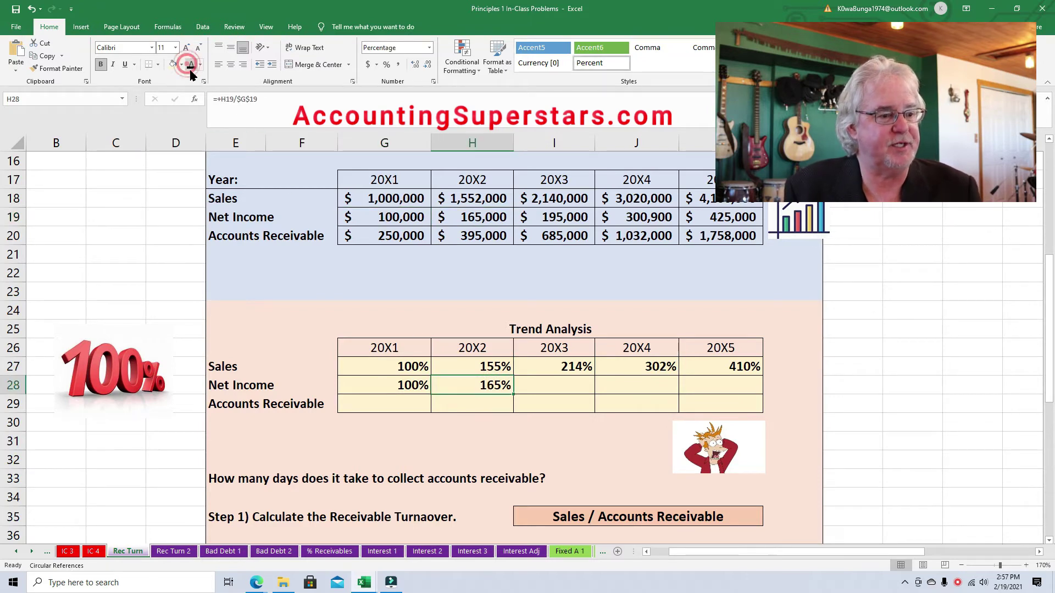
- Compare 20X3 Net Income with the 20X1 base and show the hidden trend percentage in I28 in black font
click(566, 392)
click(561, 220)
click(408, 215)
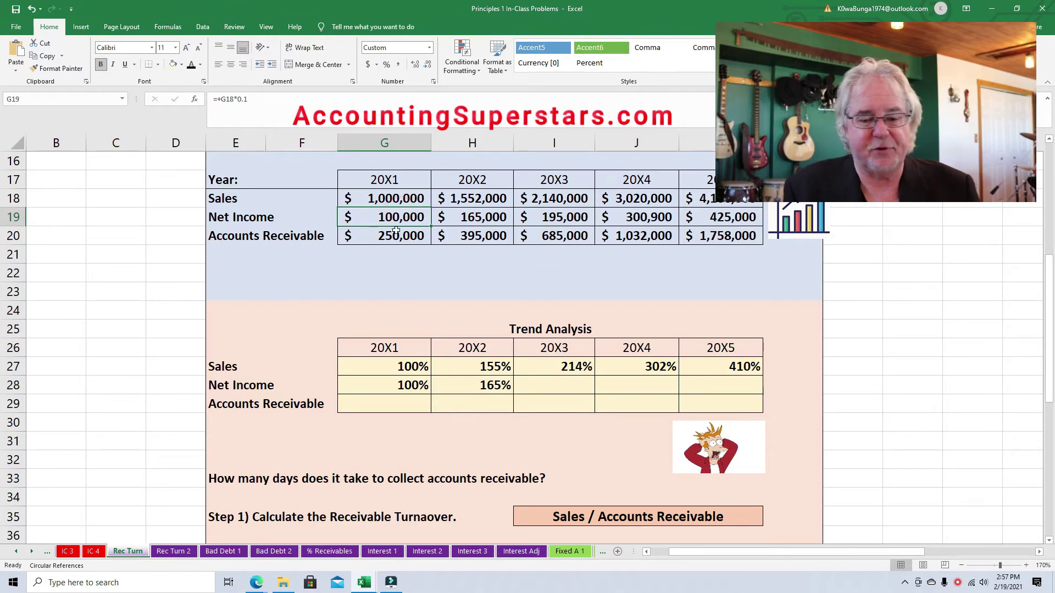
click(559, 387)
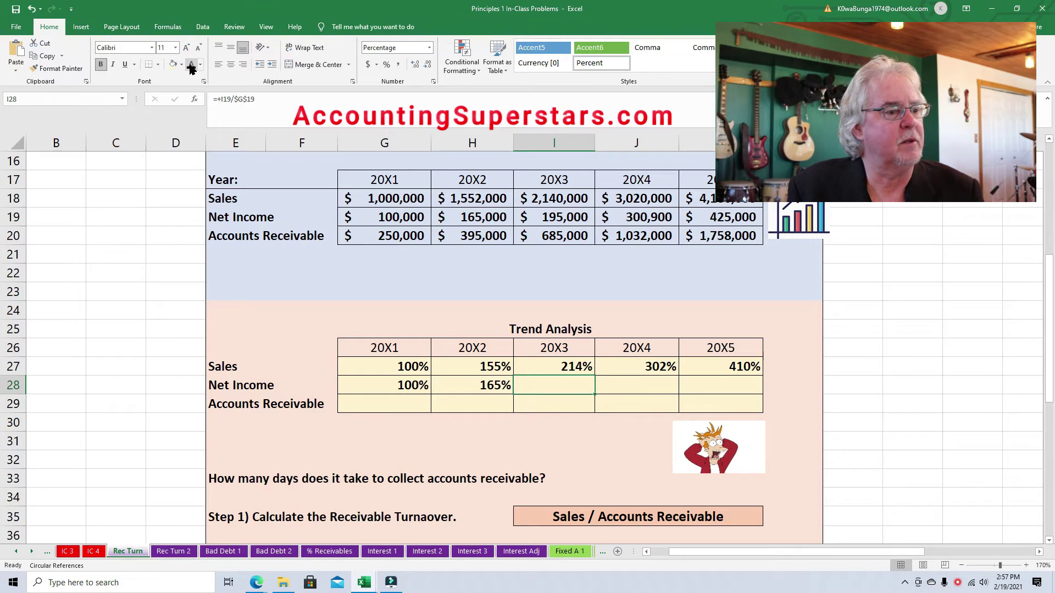
- Reveal the hidden Net Income trend percentages for 20X4 and 20X5 in cells J28 and K28 with the black font color
click(634, 385)
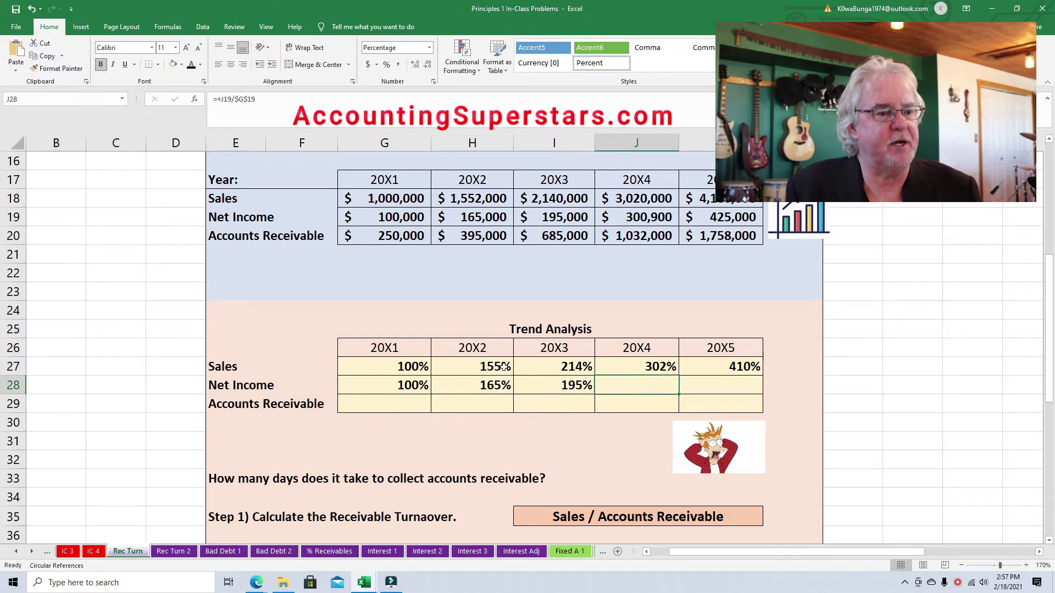
click(656, 217)
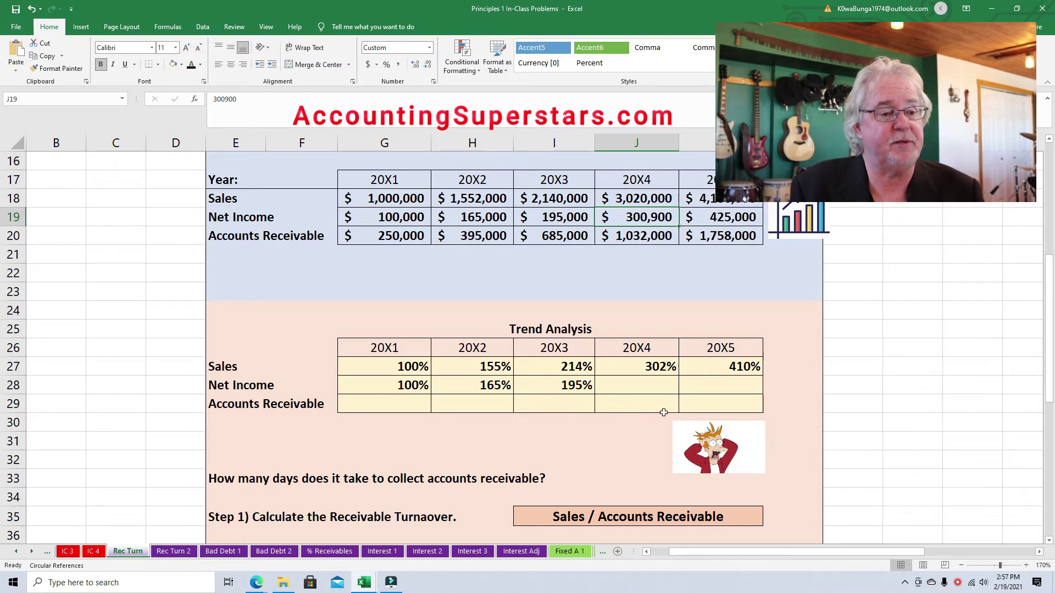
click(653, 388)
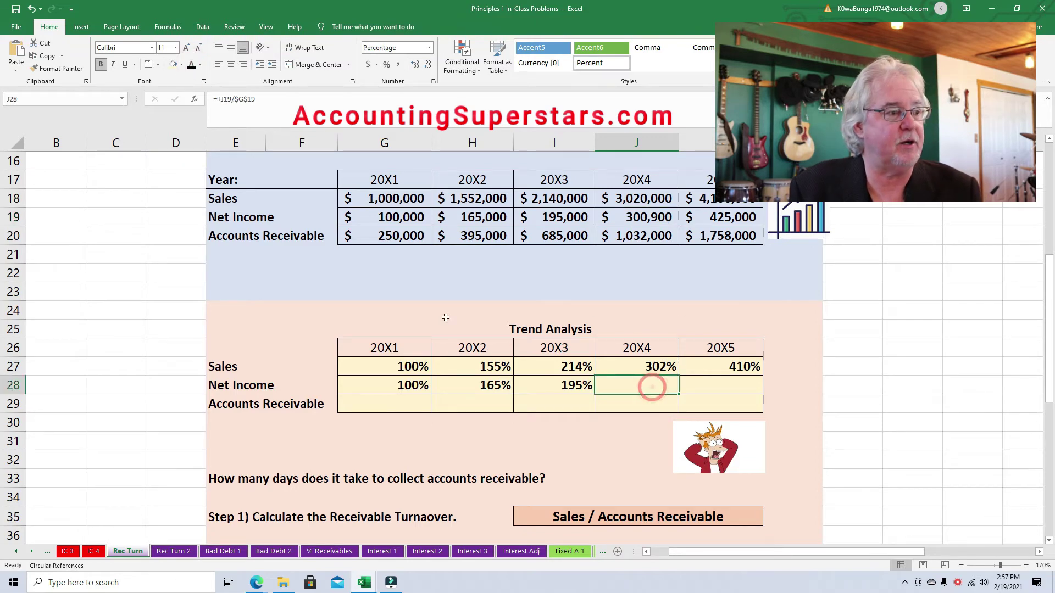
click(191, 66)
click(724, 388)
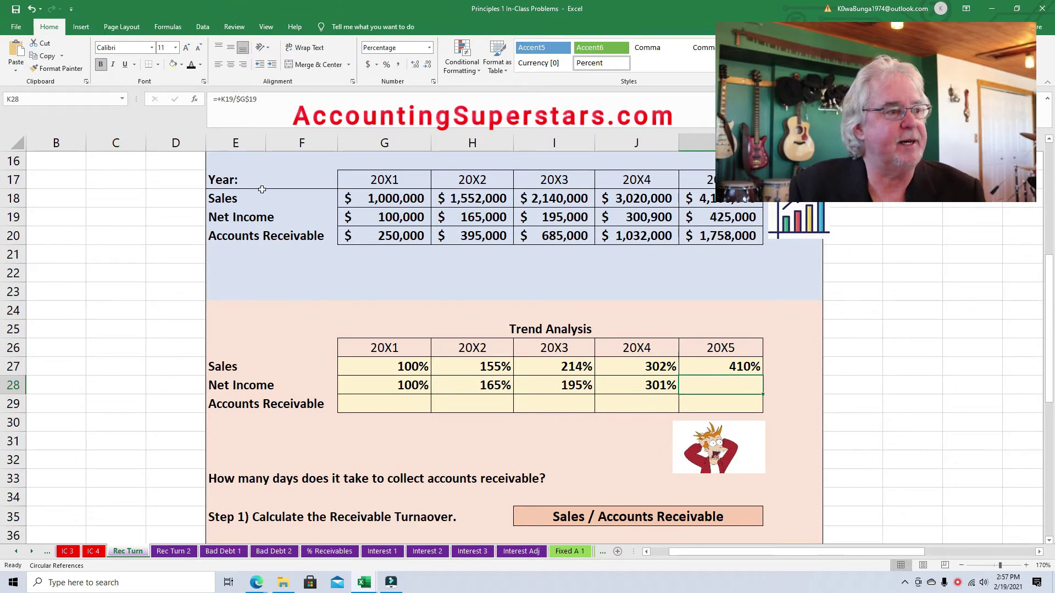
click(191, 66)
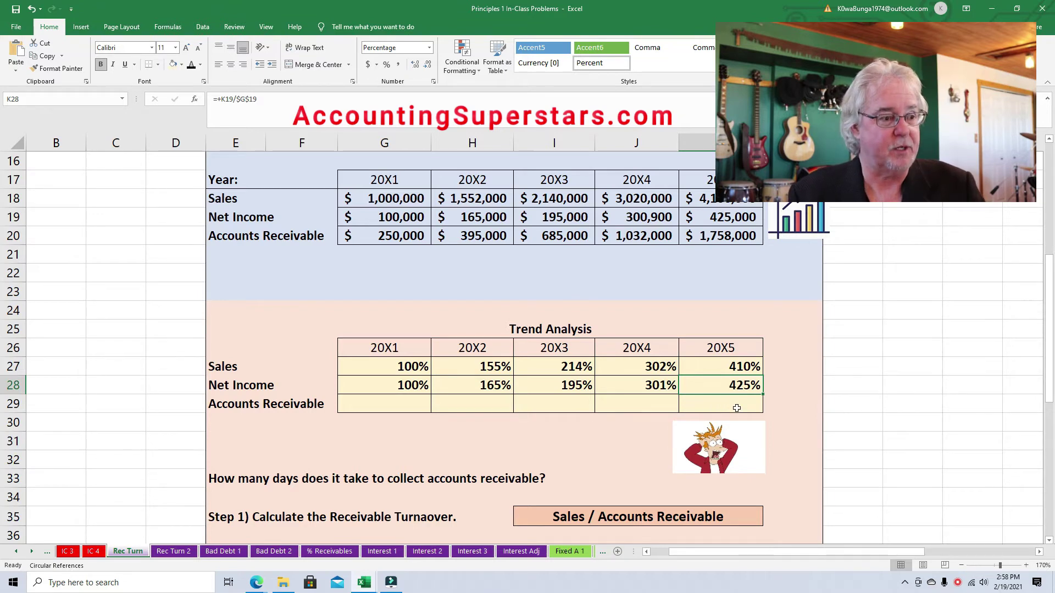
- Reveal the hidden Accounts Receivable trend percentages for 20X1 to 20X3 in cells G29, H29 and I29 with the black font color
click(407, 401)
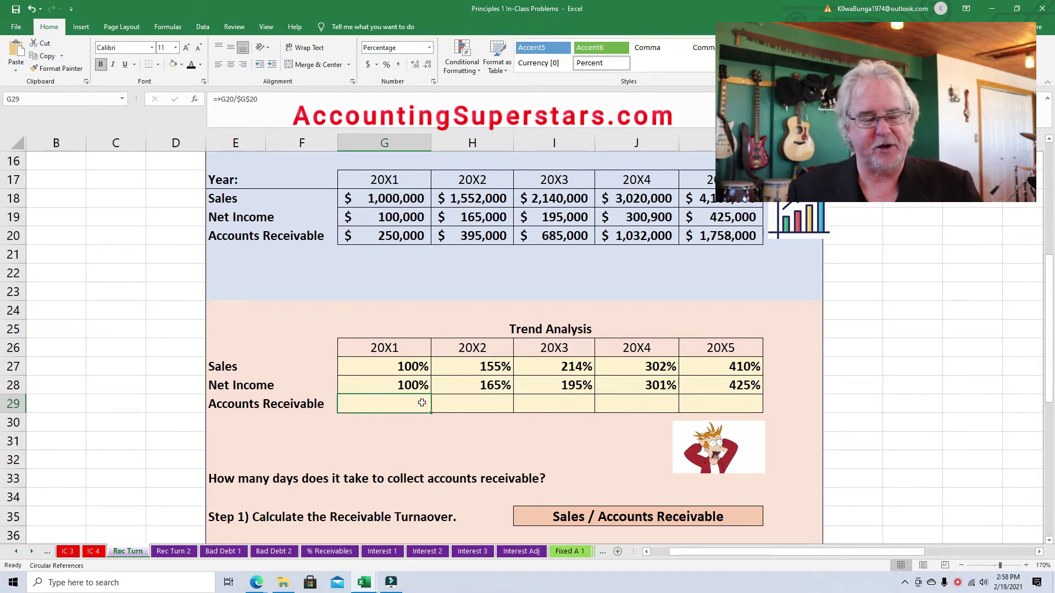
click(191, 64)
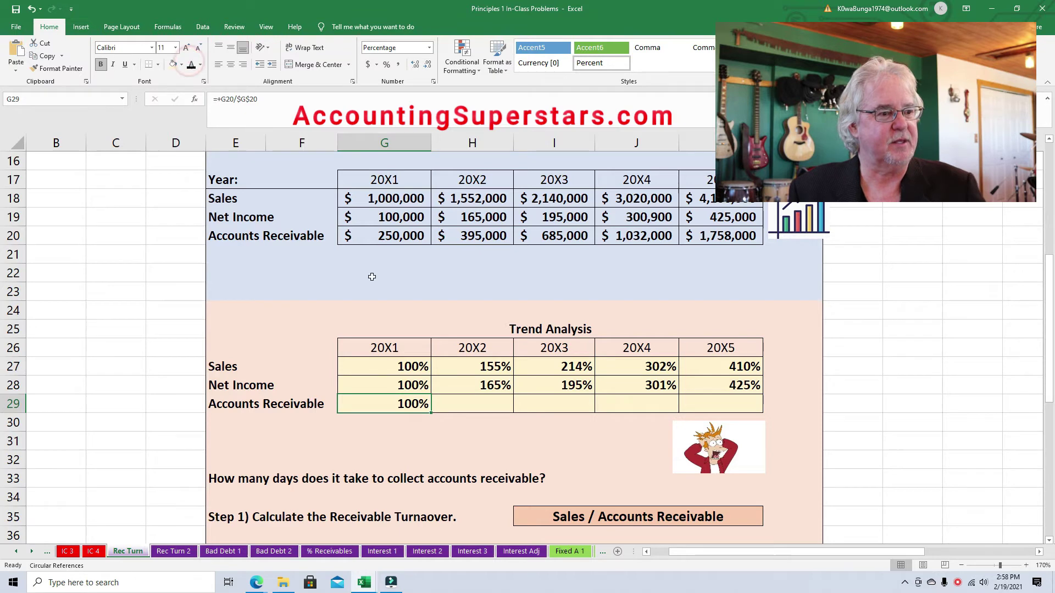
click(481, 407)
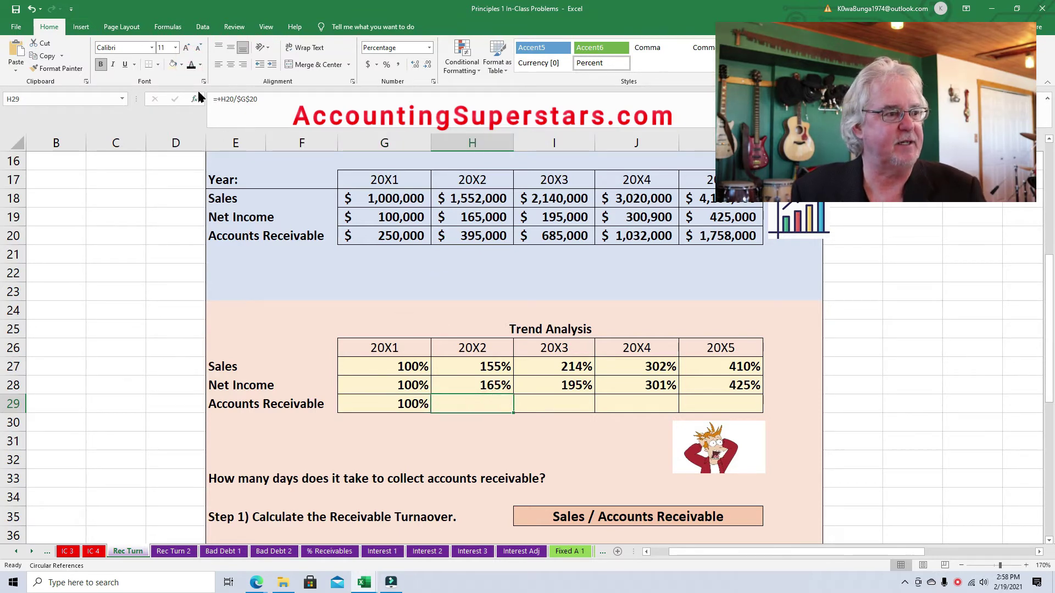
click(192, 63)
click(562, 408)
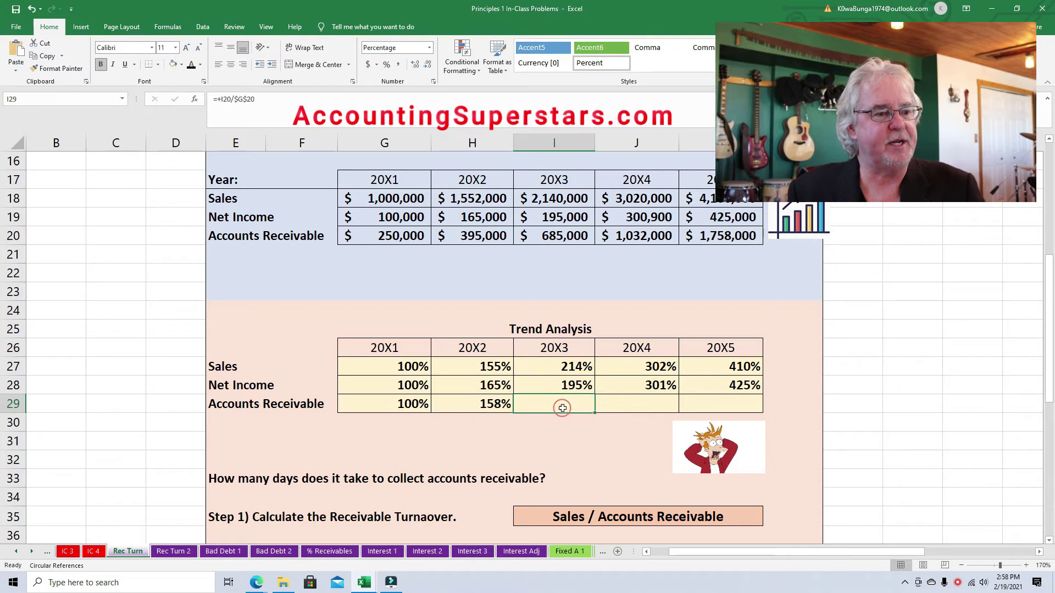
click(191, 65)
- Apply the black font color to the 20X4 and 20X5 Accounts Receivable trend cells, J29 and K29, and review the 20X5 percentage
click(641, 402)
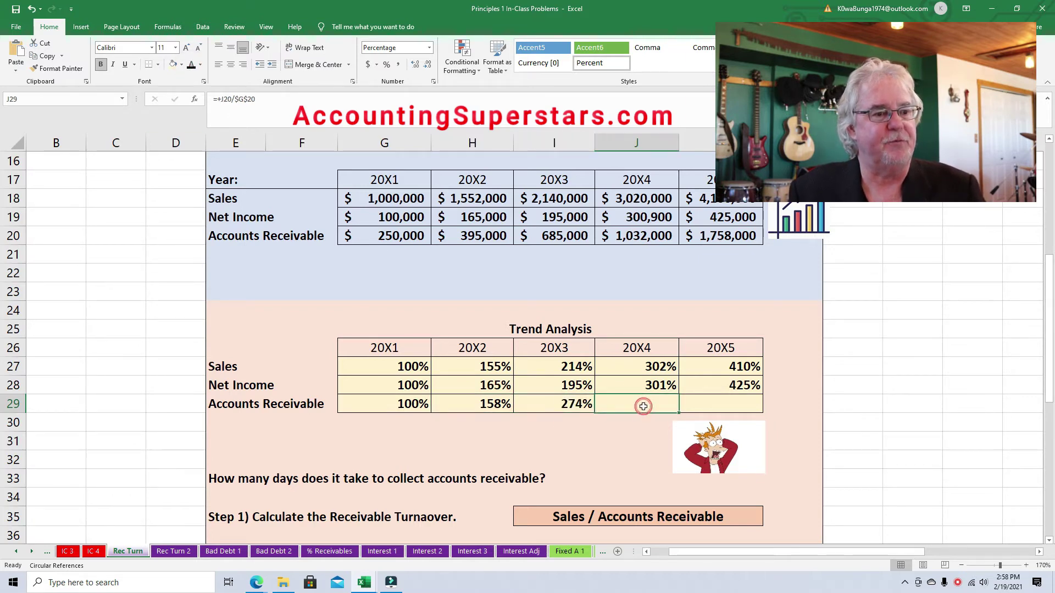
click(191, 64)
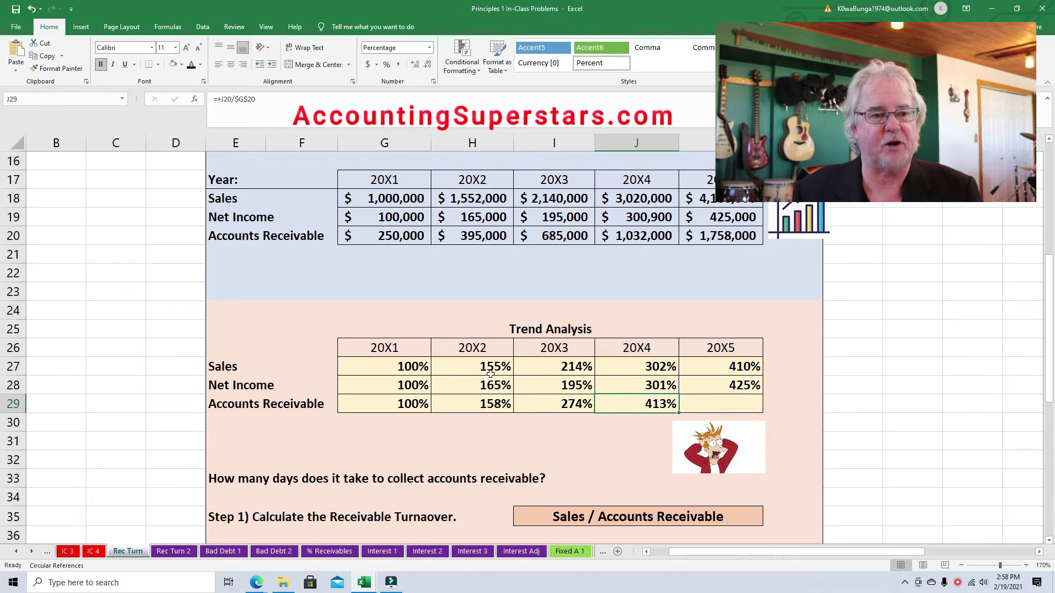
click(734, 407)
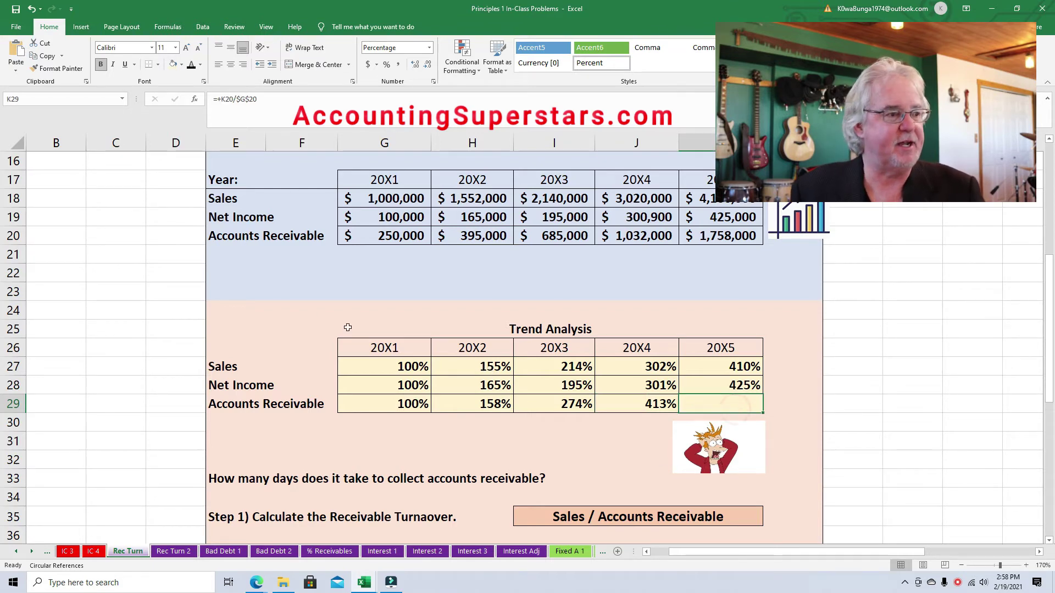
click(191, 65)
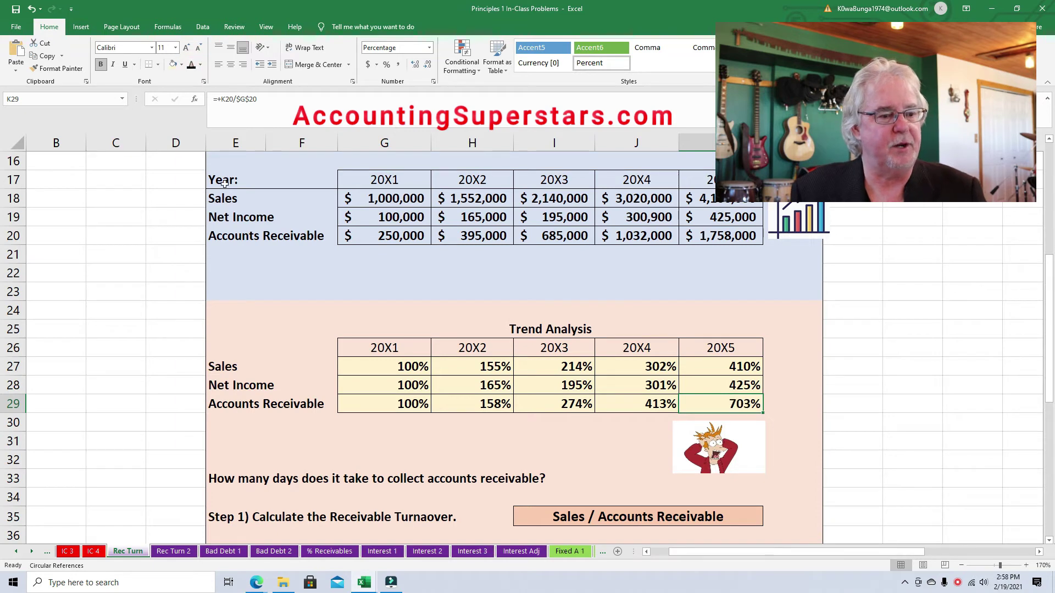
click(538, 448)
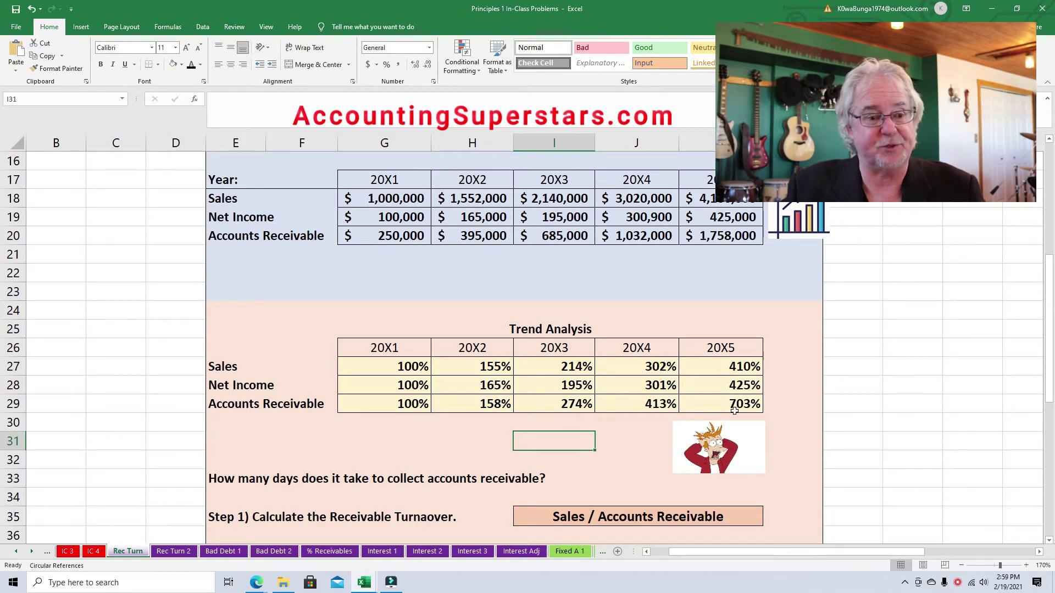
key(Up)
key(Up)
key(Right)
key(Right)
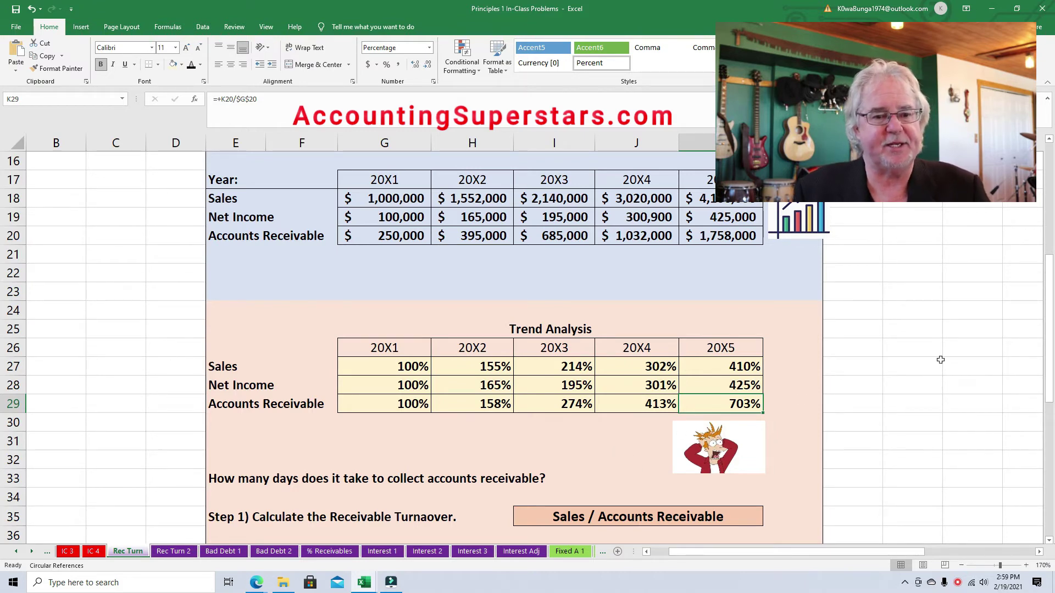
- Examine the Step 1 Receivable Turnover section and its Sales / Accounts Receivable formula in cell I35
scroll(1048, 325, down, 3)
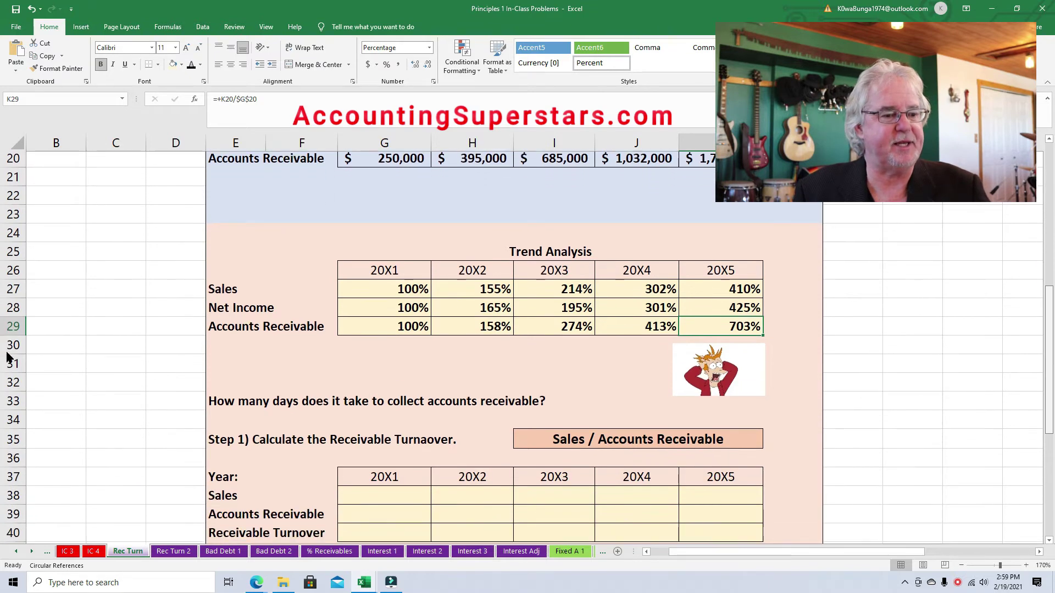
scroll(22, 395, down, 2)
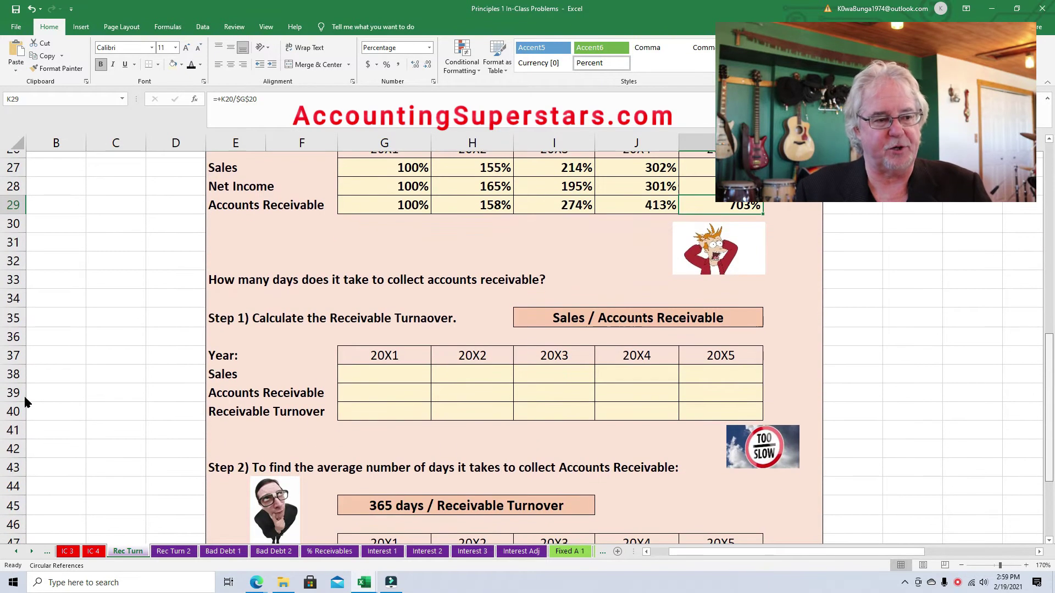
scroll(22, 395, down, 1)
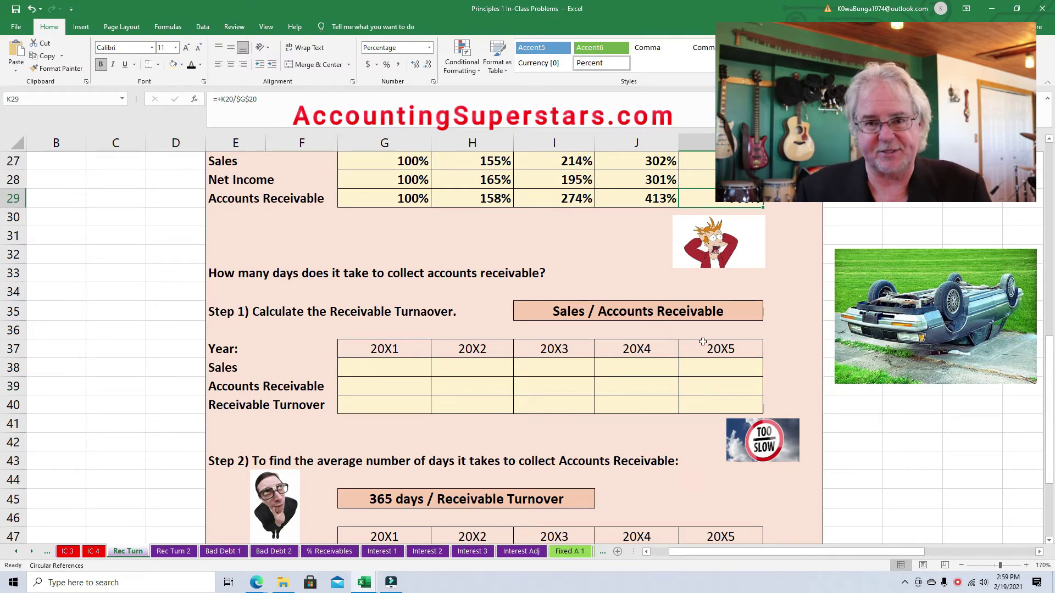
click(552, 315)
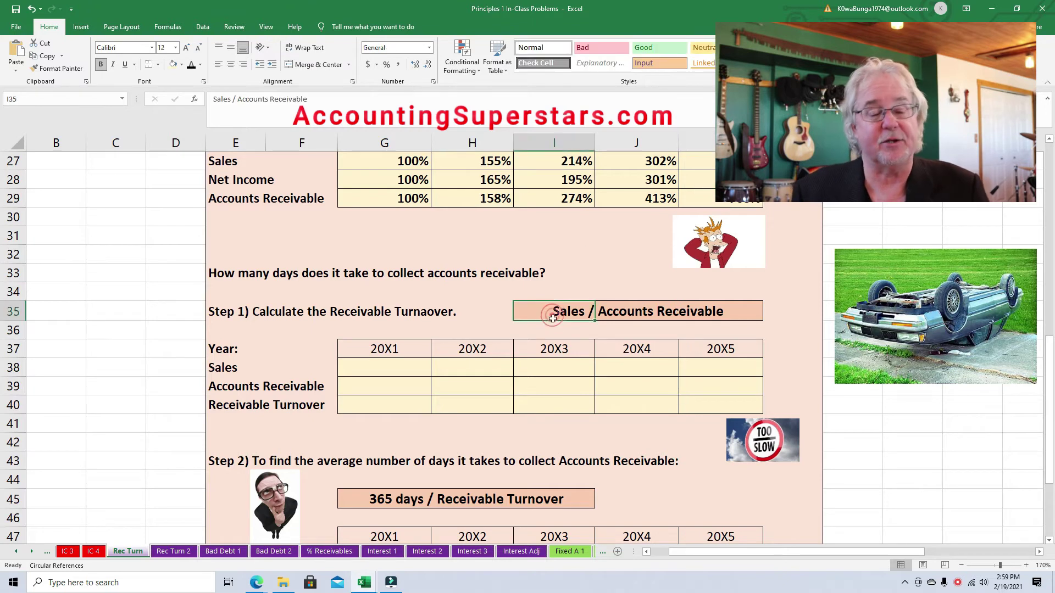
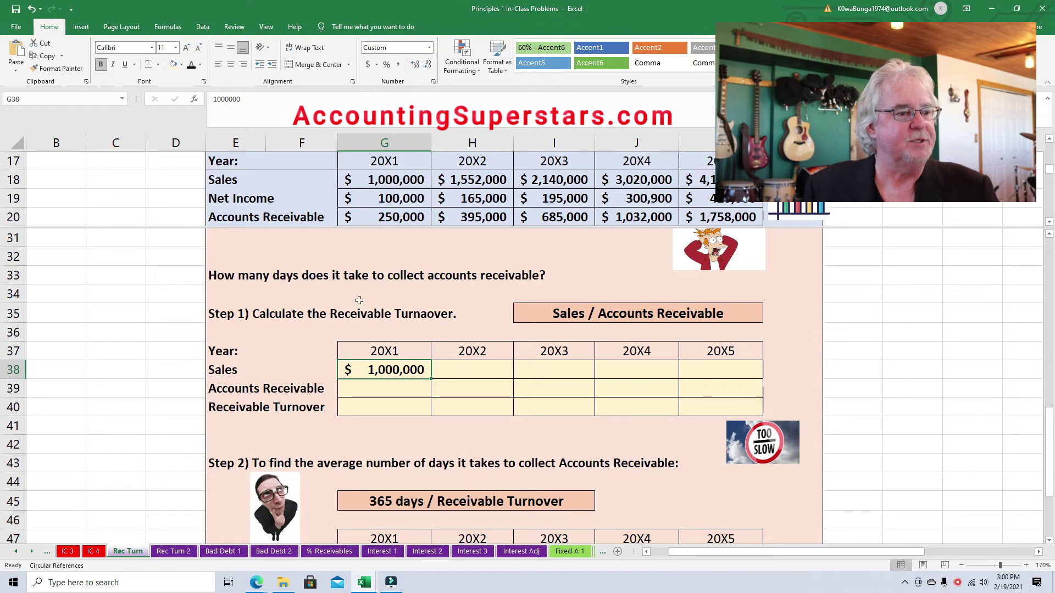
- Show the hidden 20X1 Accounts Receivable amount and Receivable Turnover in cells G39 and G40 in black font
click(394, 389)
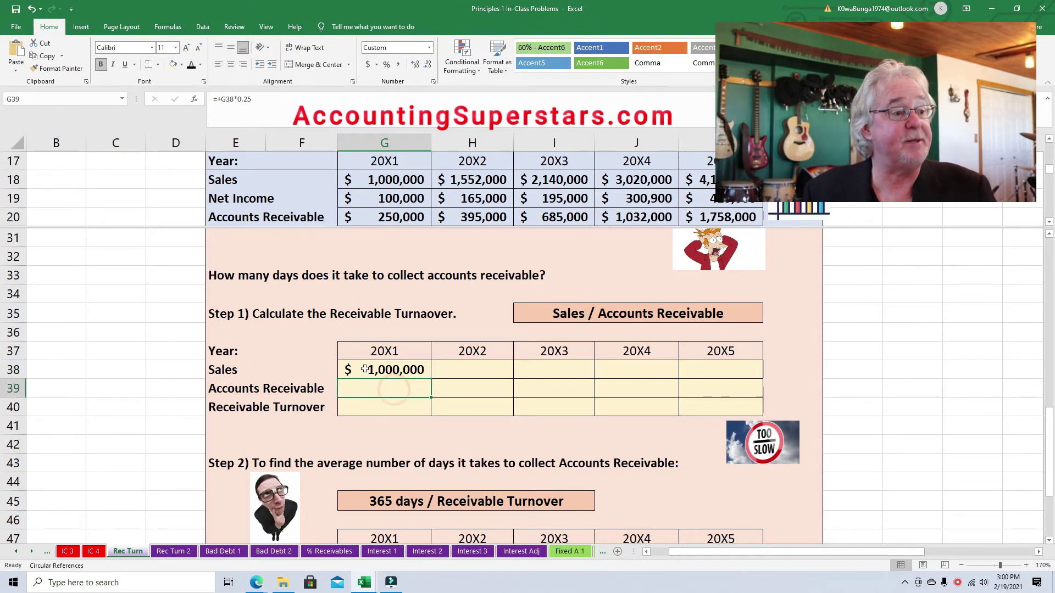
click(191, 64)
click(406, 407)
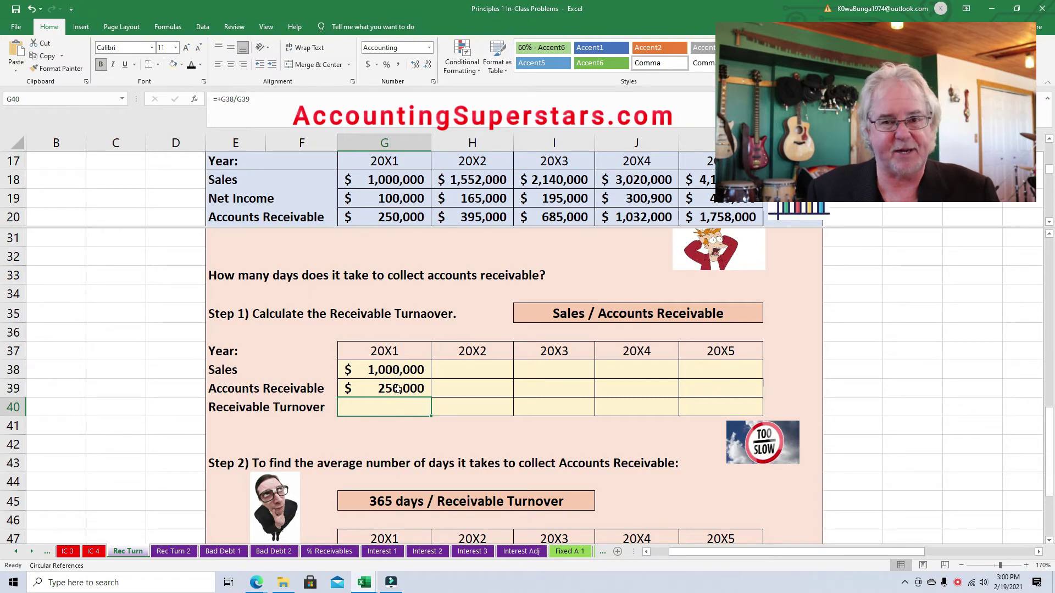
click(403, 407)
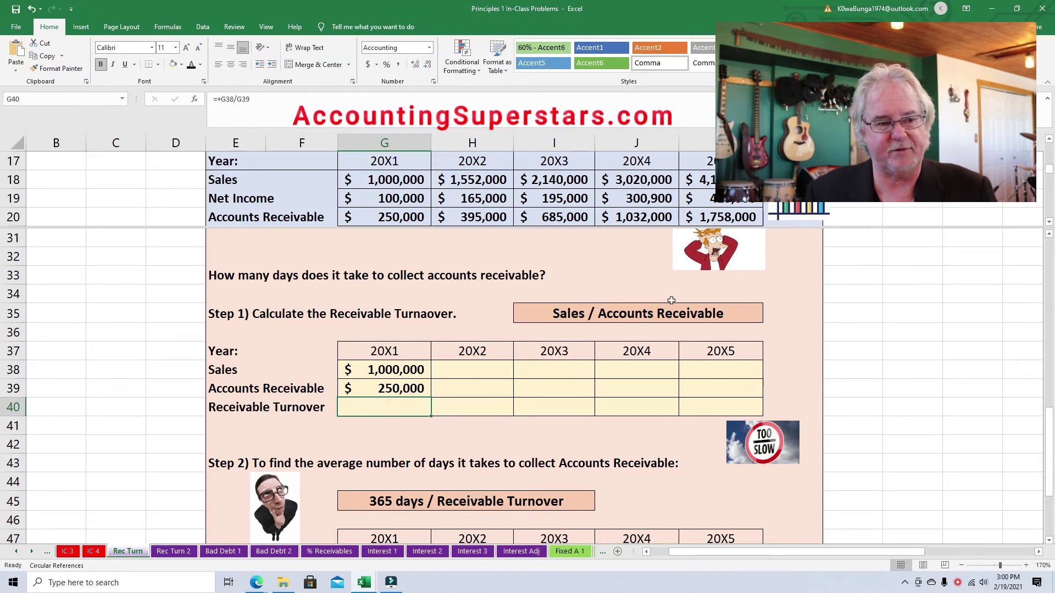
click(192, 64)
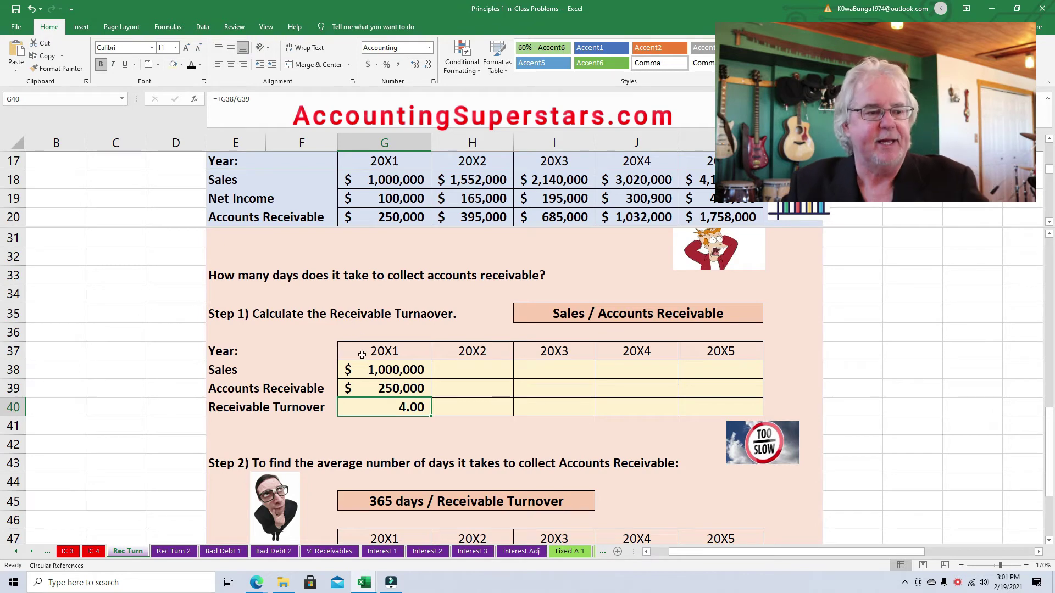
- Show the hidden 20X2 Sales, Accounts Receivable and Receivable Turnover in cells H38, H39 and H40 in black font
click(460, 378)
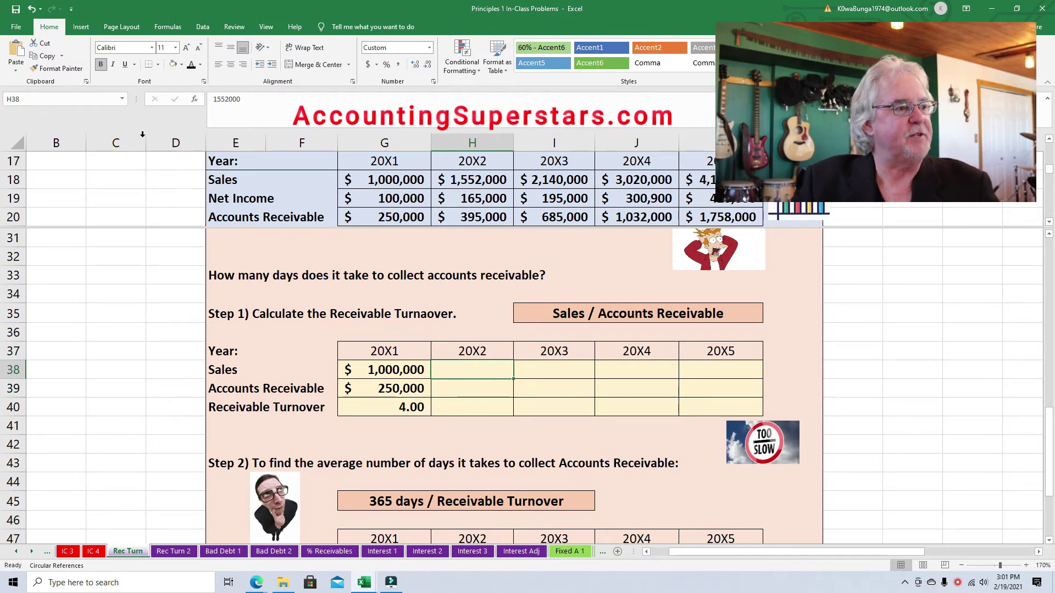
click(191, 64)
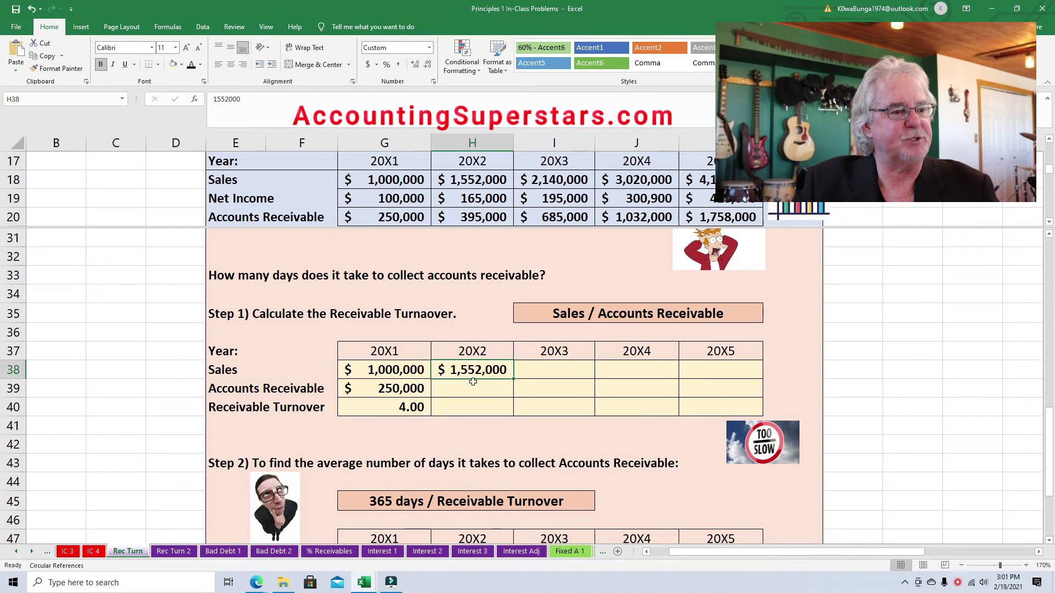
click(472, 386)
click(192, 65)
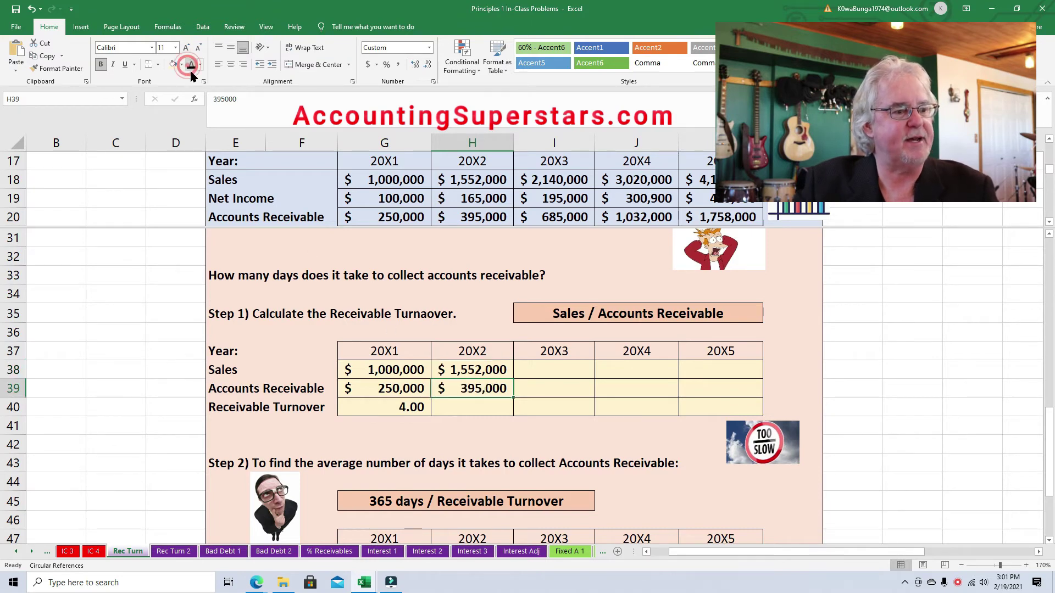
click(486, 410)
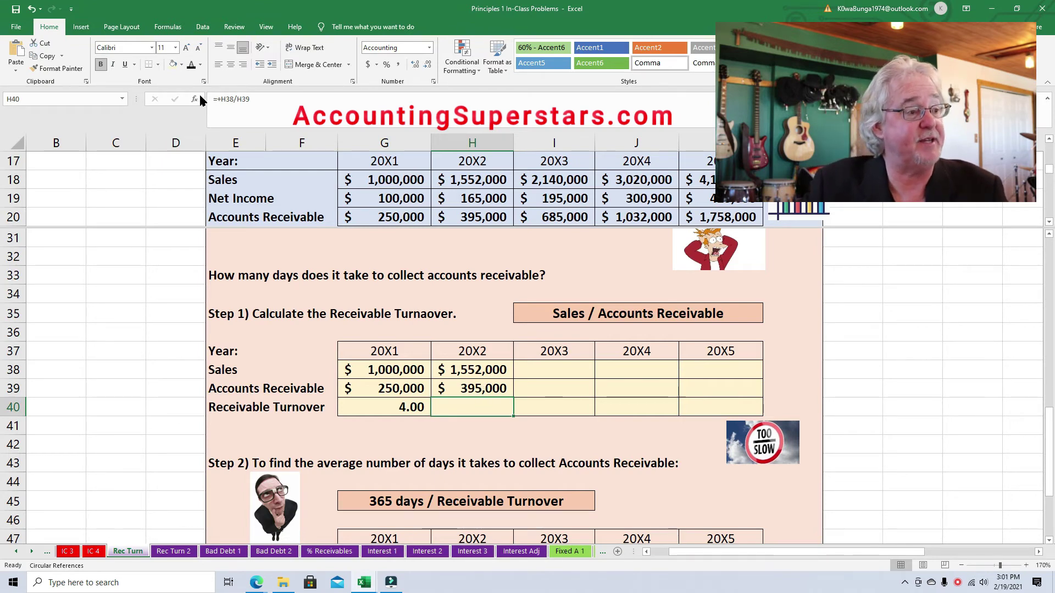
click(192, 65)
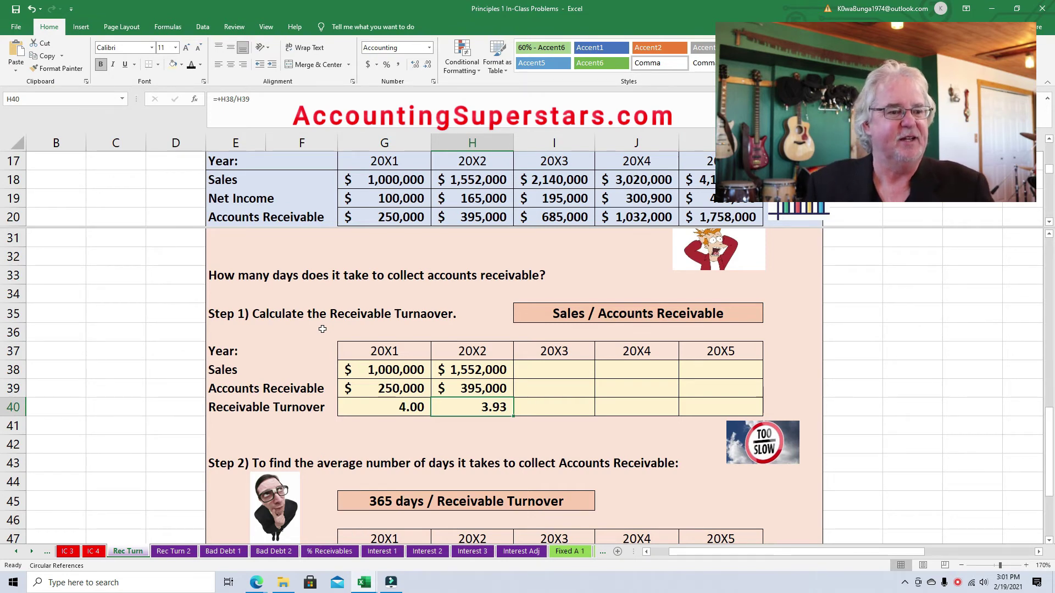
- Reveal the 20X3 column of the turnover table, cells I38, I39 and I40, with the black font color
click(549, 373)
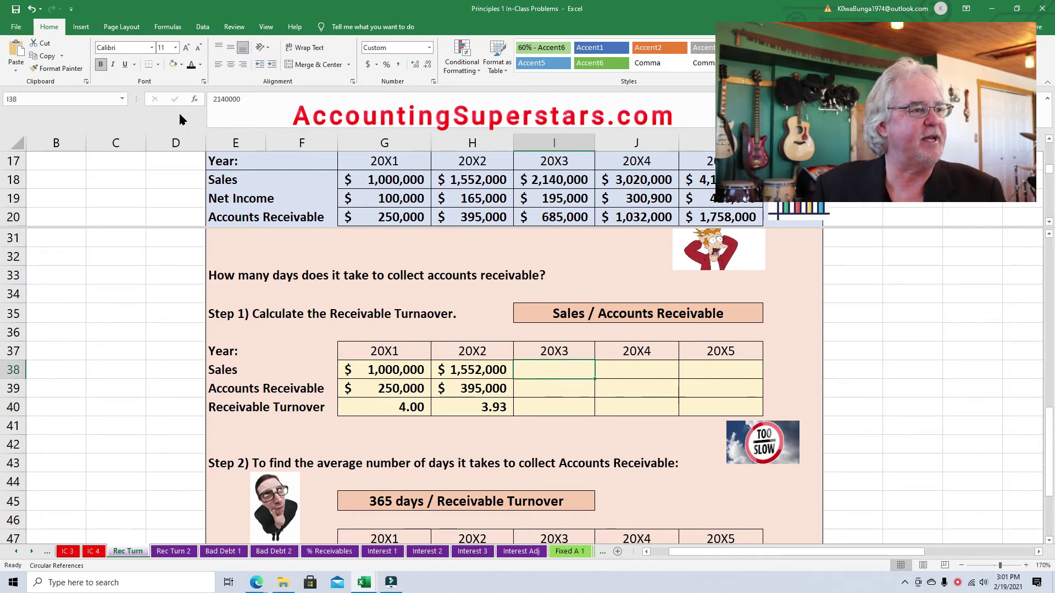
click(191, 67)
click(557, 389)
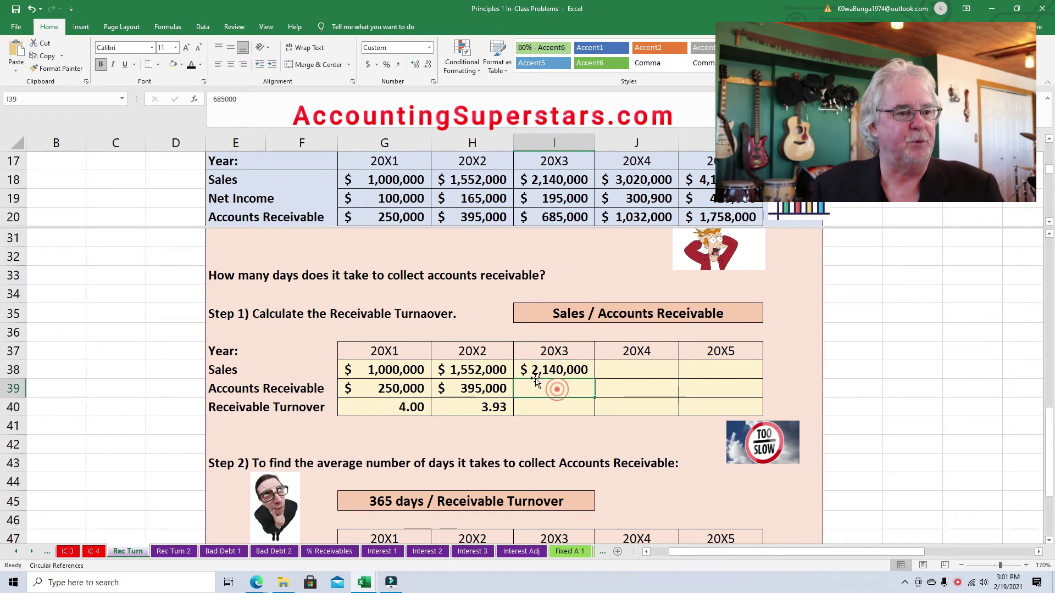
click(191, 65)
click(546, 408)
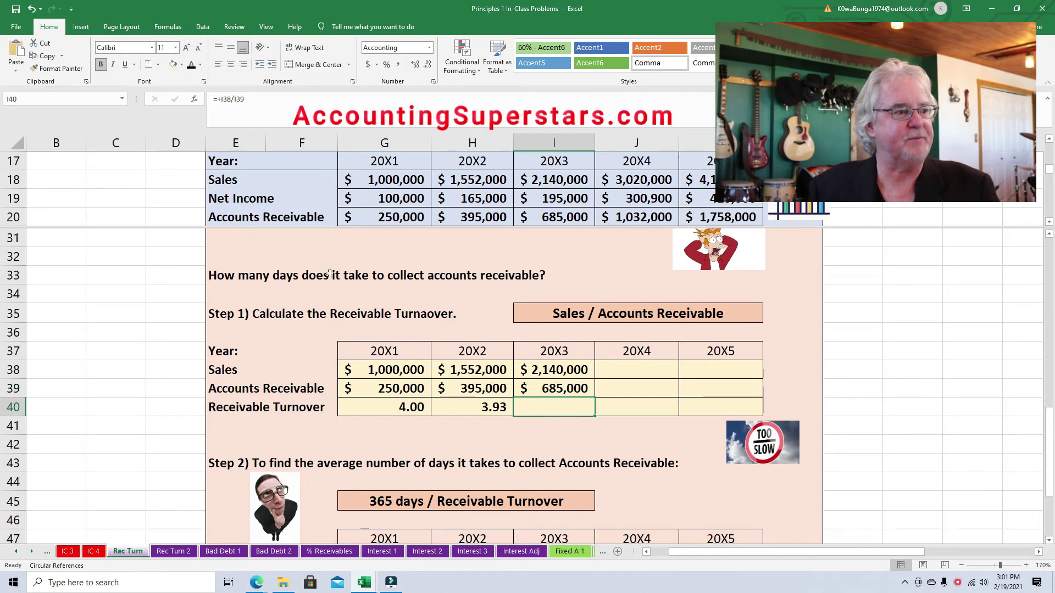
click(191, 66)
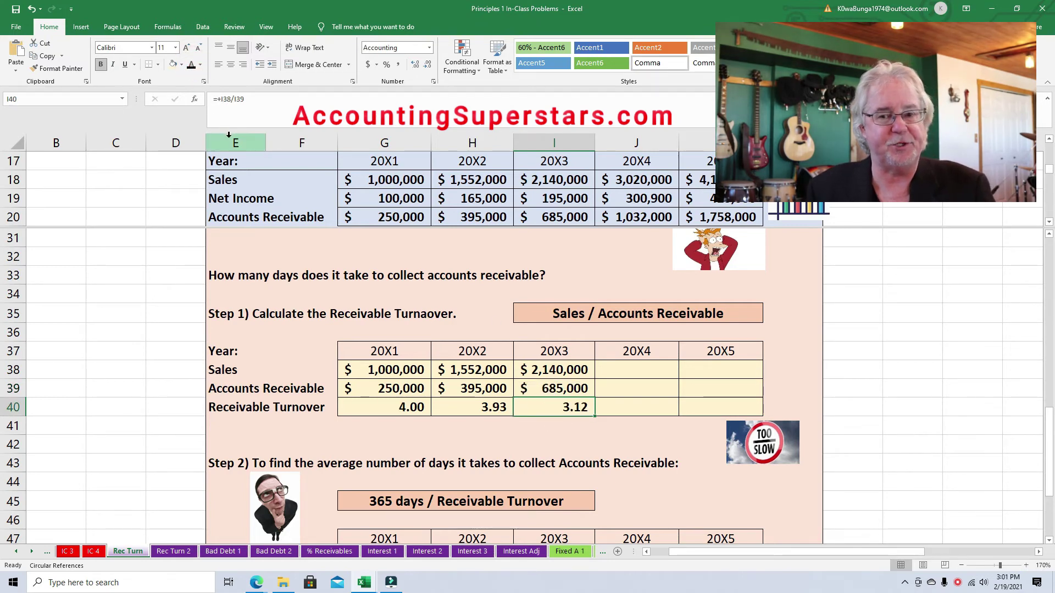
- Show the hidden 20X4 Sales, Accounts Receivable and Receivable Turnover in cells J38, J39 and J40 in black font
click(629, 372)
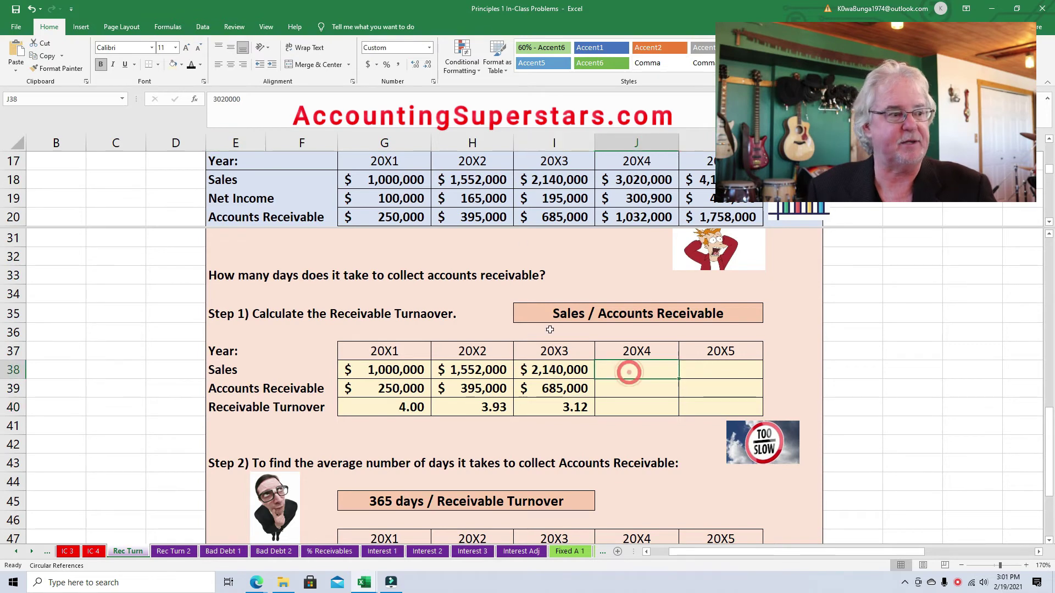
click(191, 66)
click(644, 396)
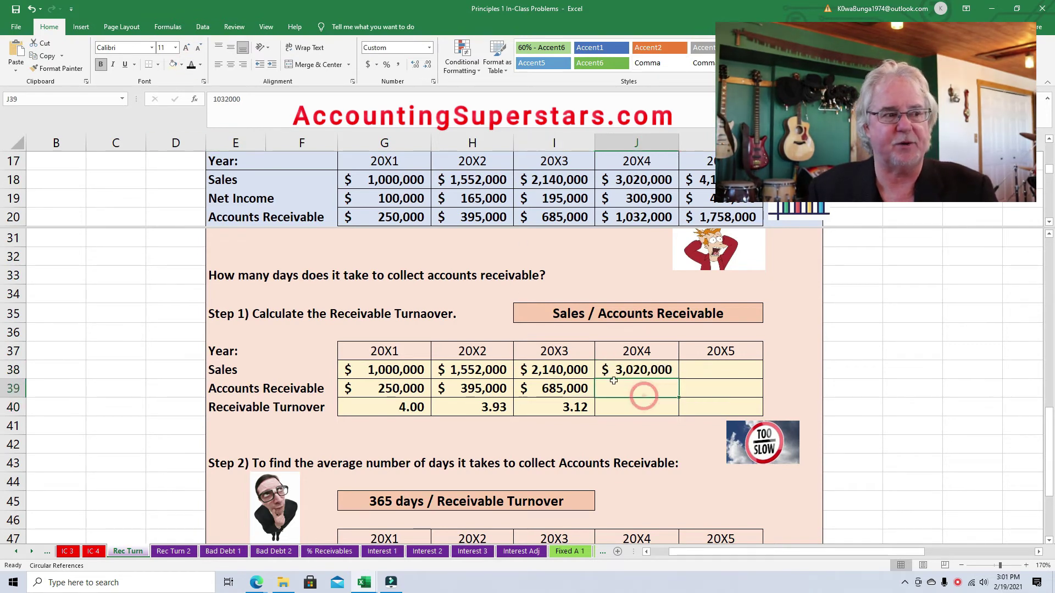
click(191, 66)
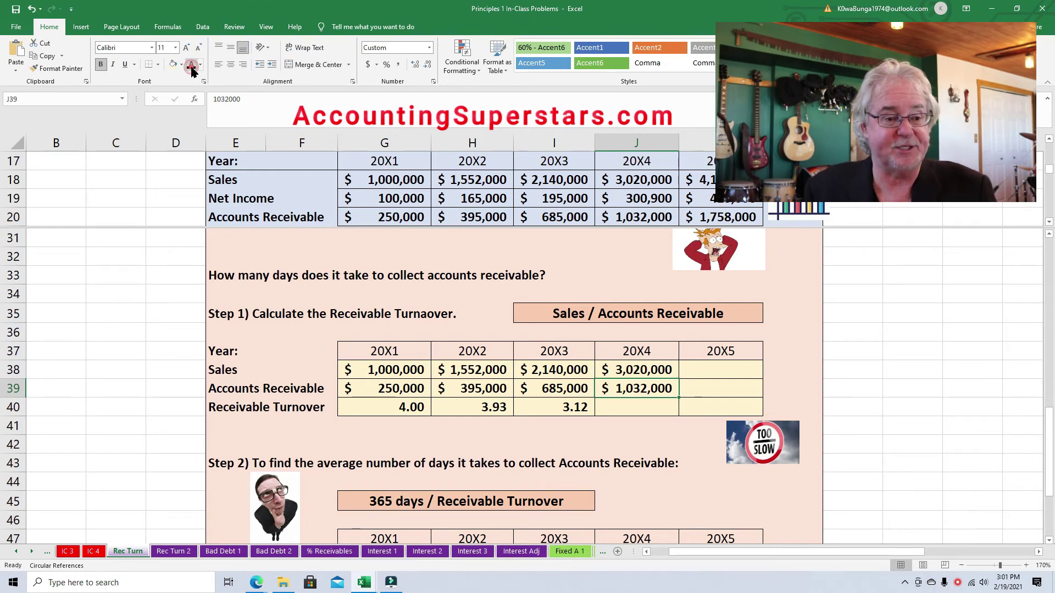
click(649, 414)
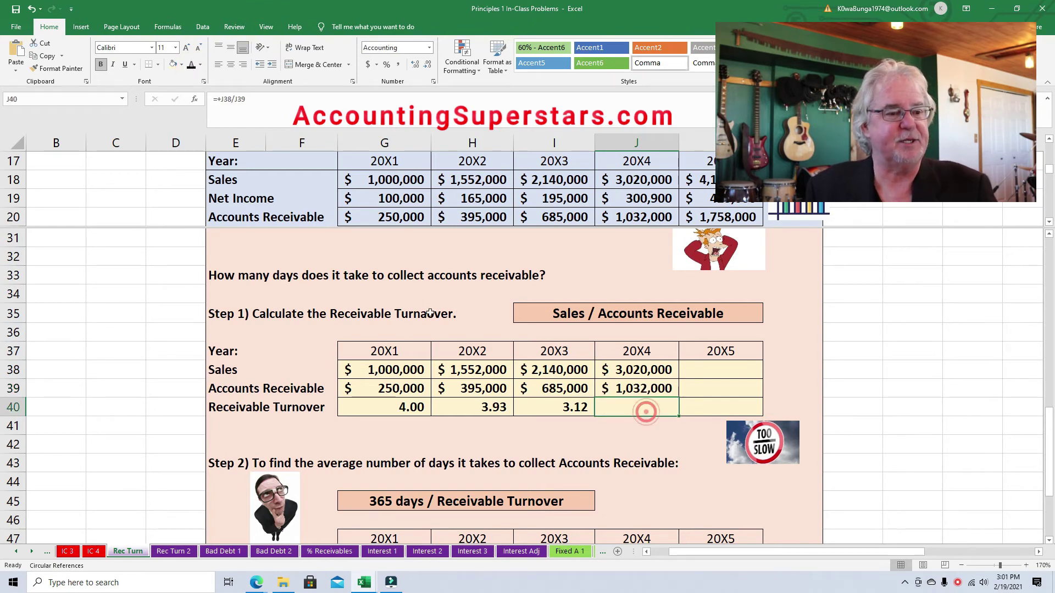
click(191, 66)
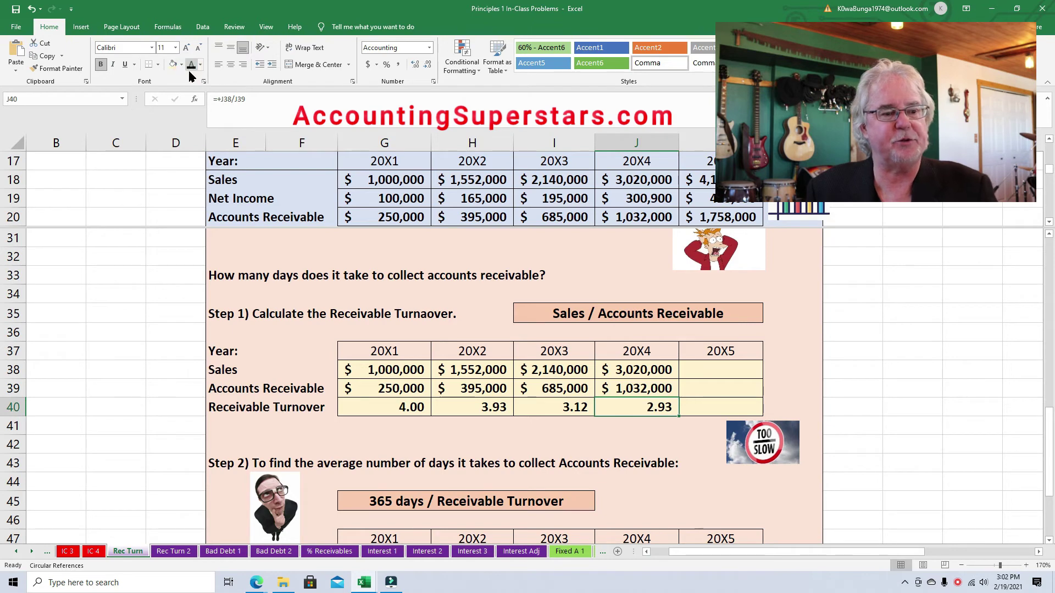
- Reveal the 20X5 column of the turnover table, cells K38, K39 and K40, with the black font color
click(724, 374)
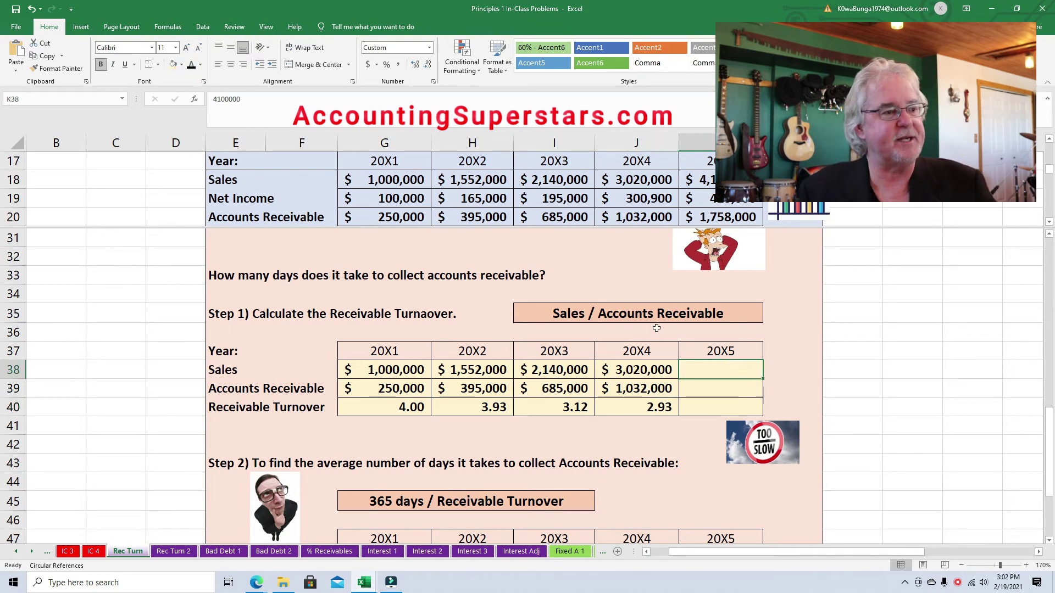
click(191, 65)
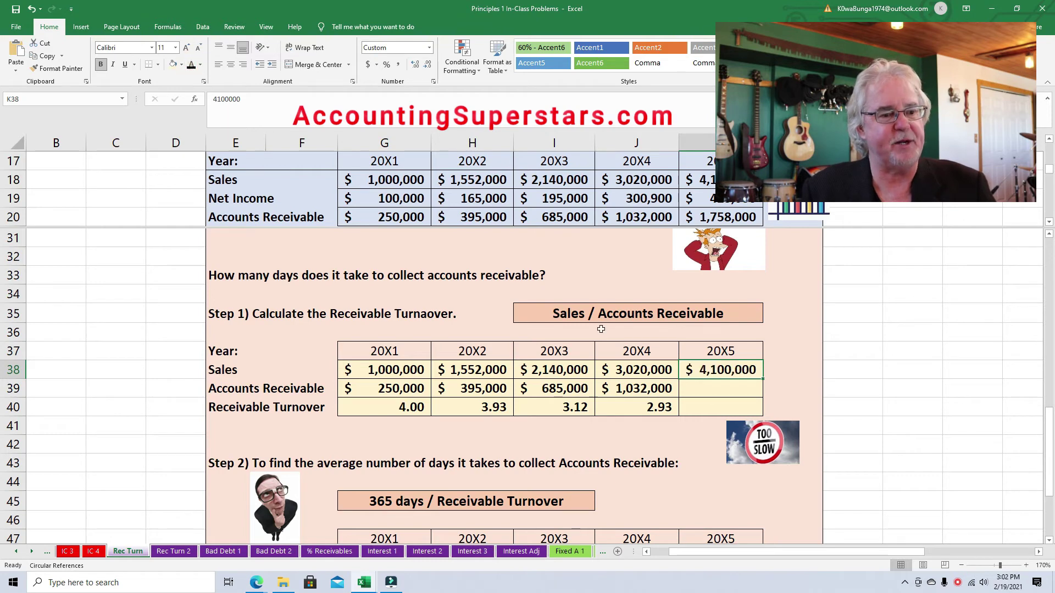
click(709, 392)
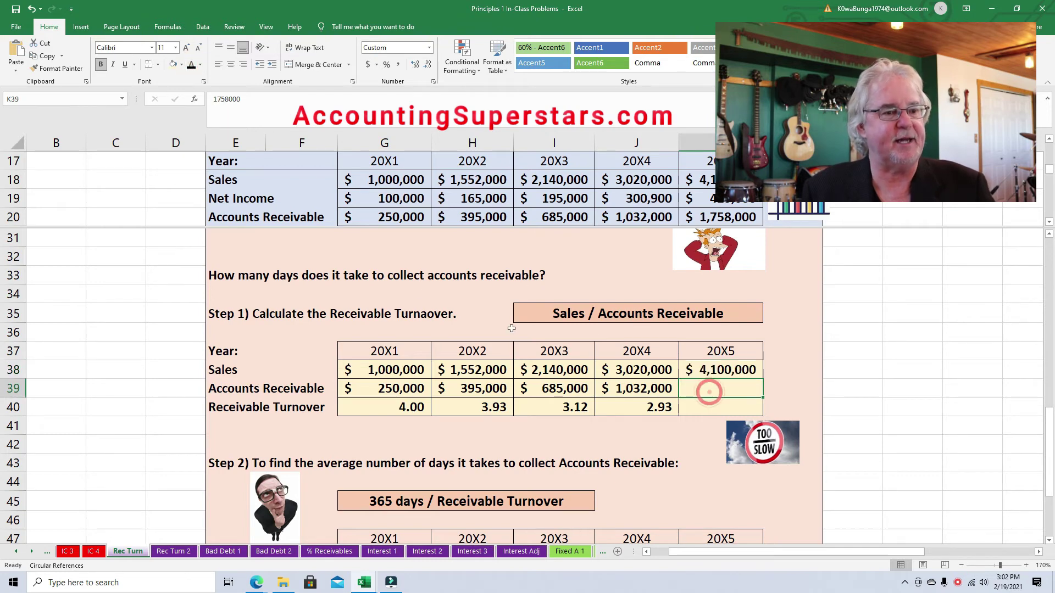
click(192, 65)
click(714, 407)
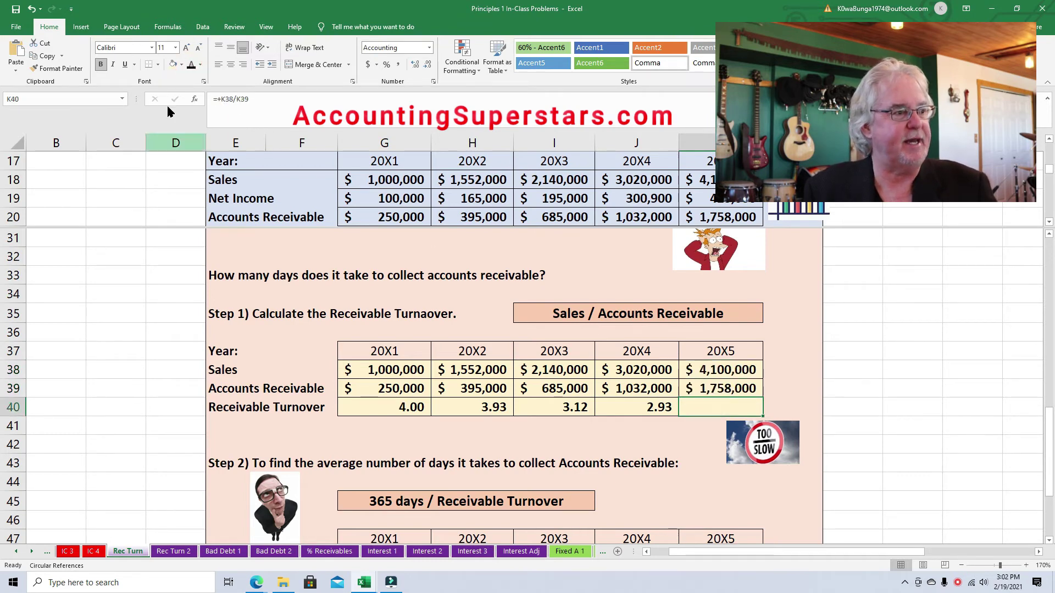
click(192, 65)
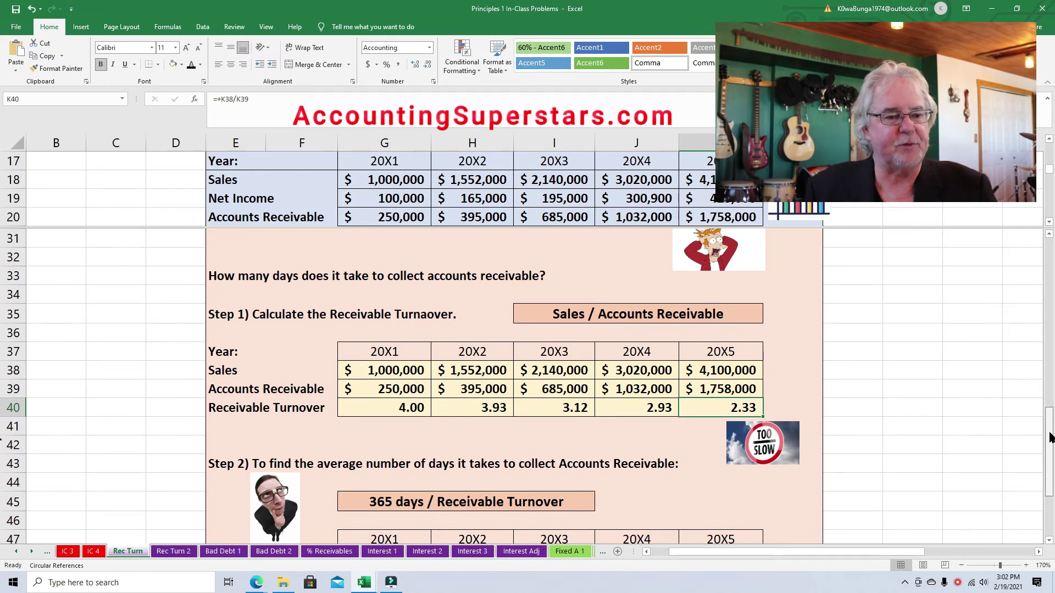
- Remove the split from the worksheet window so the Rec Turn sheet is a single pane
scroll(1050, 436, down, 1)
scroll(2, 450, down, 1)
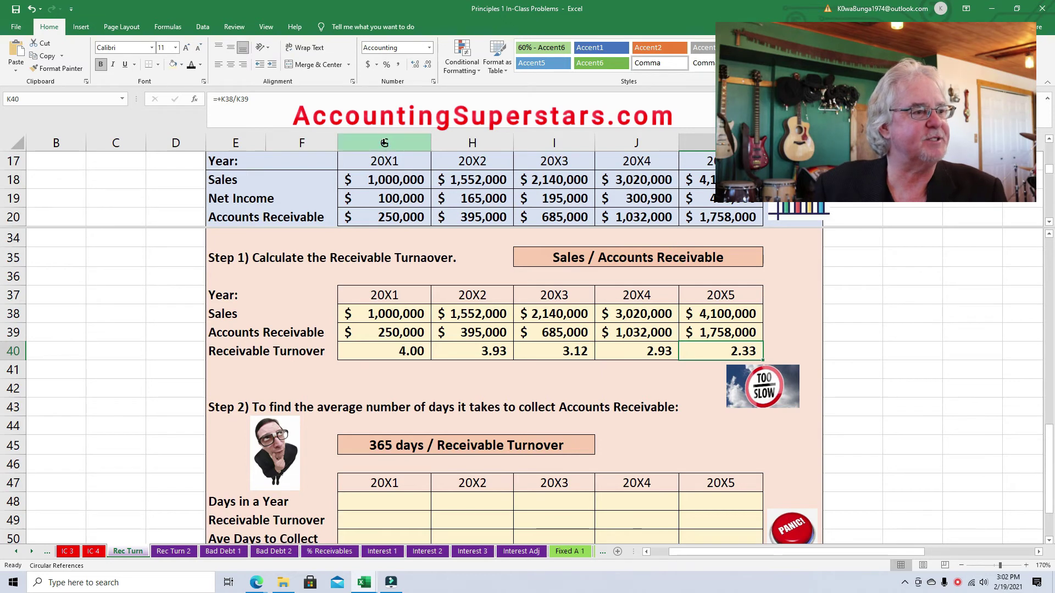
click(266, 26)
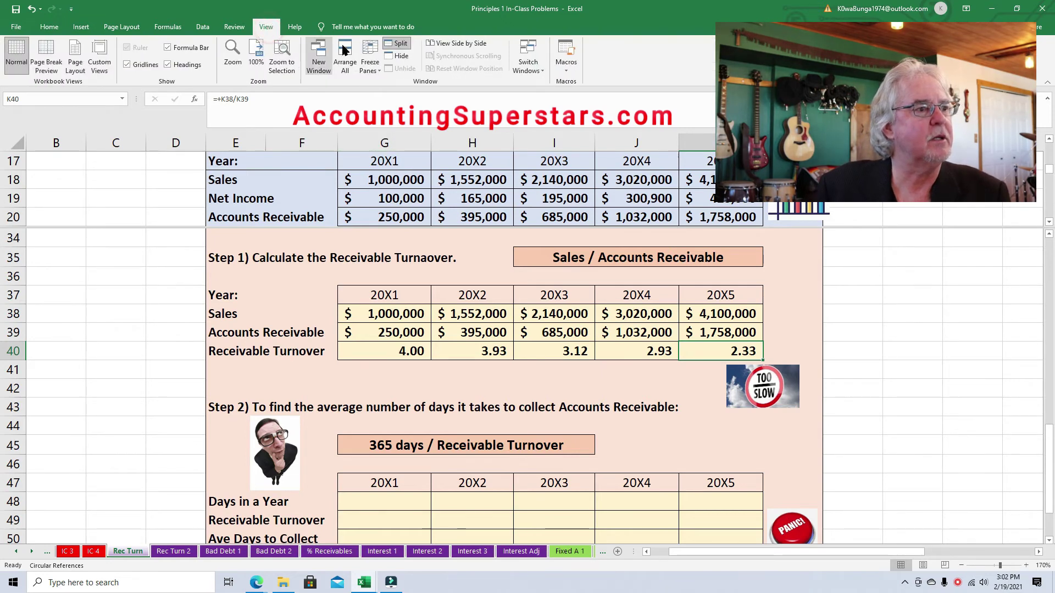
click(397, 44)
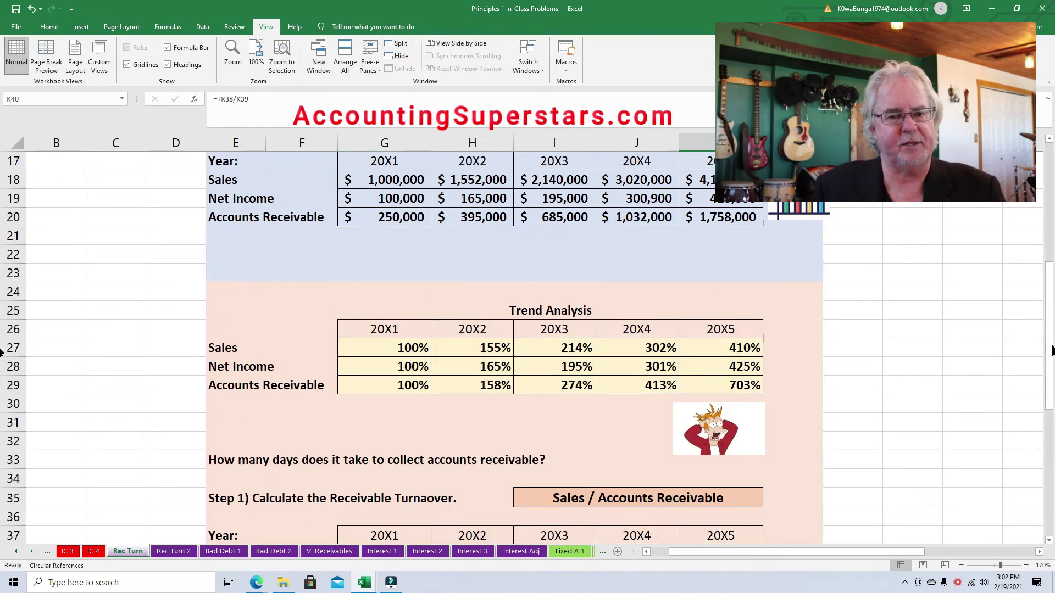
- Show the hidden 20X1 Days in a Year, Receivable Turnover and Ave Days to Collect in cells G48, G49 and G50 in black font
scroll(8, 379, down, 4)
scroll(15, 404, up, 1)
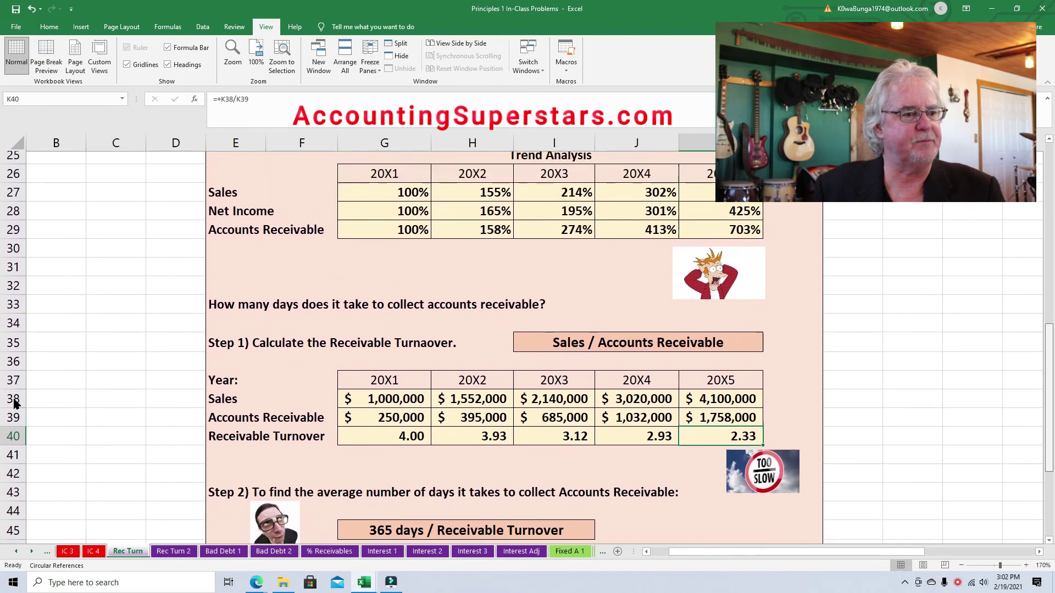
scroll(27, 447, down, 3)
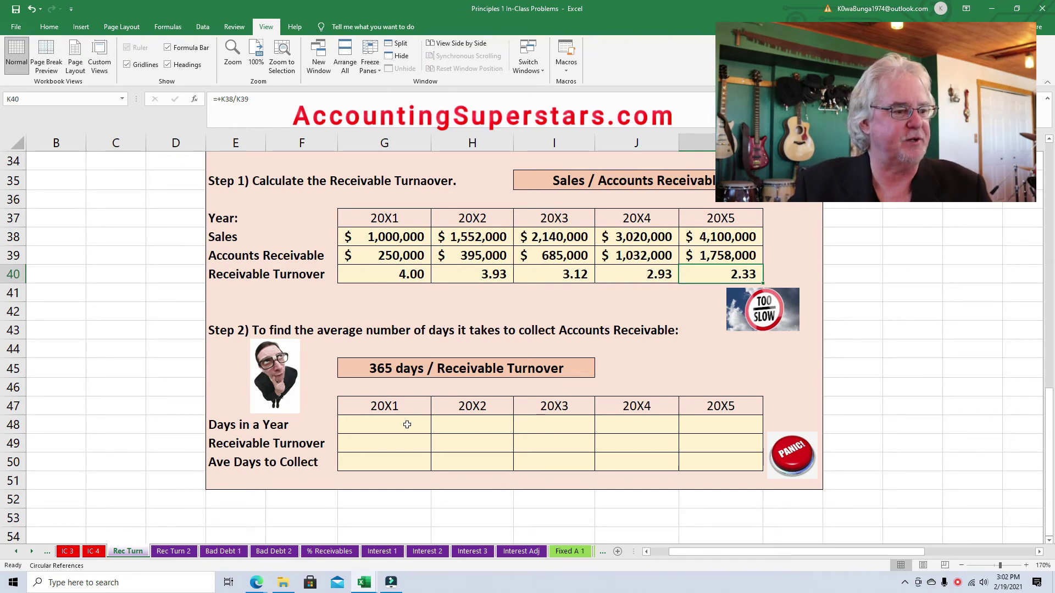
click(390, 426)
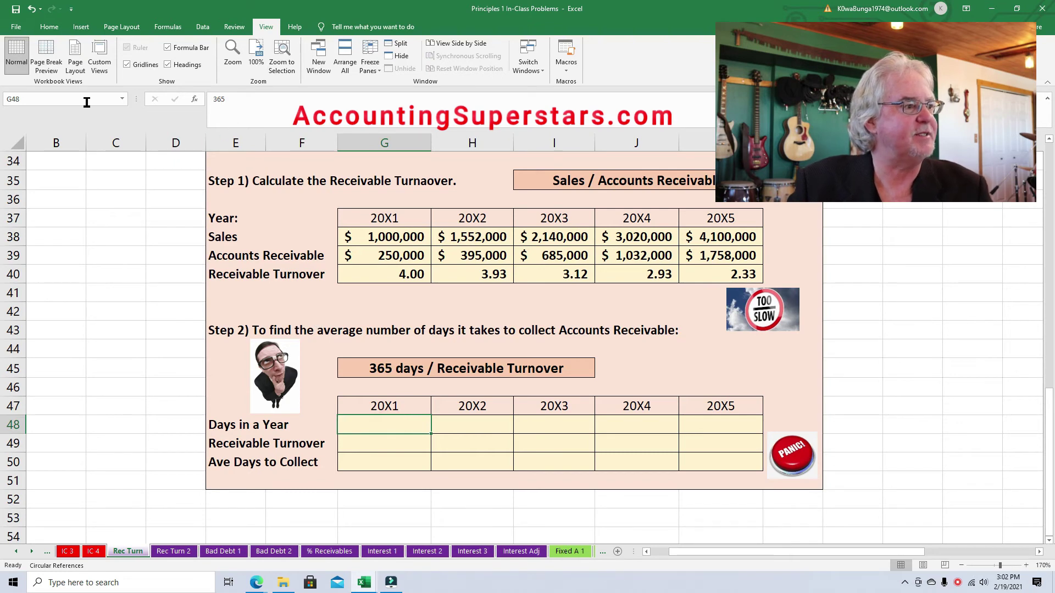
click(49, 26)
click(192, 67)
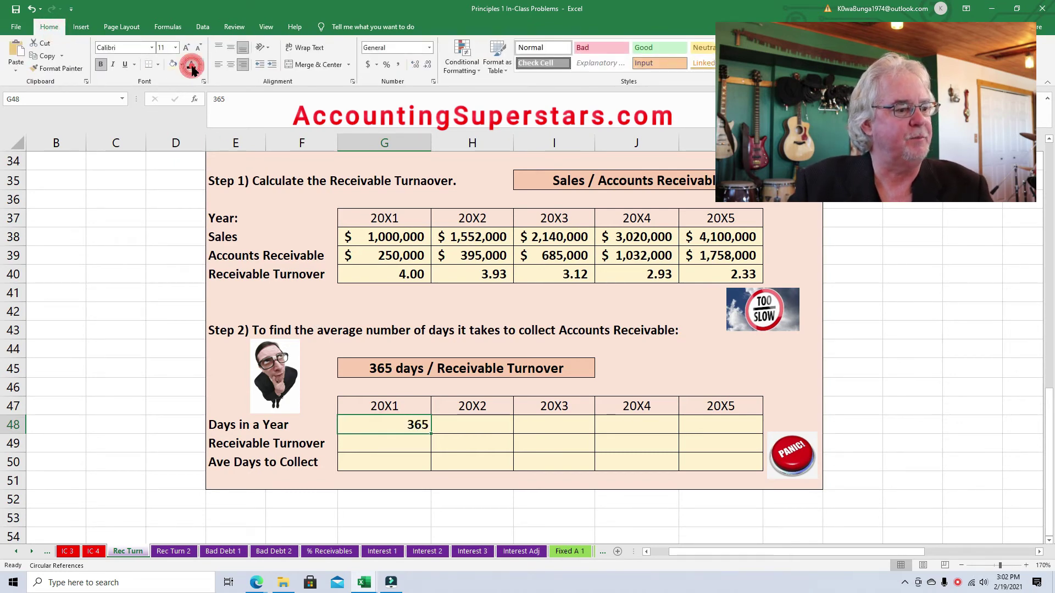
click(414, 448)
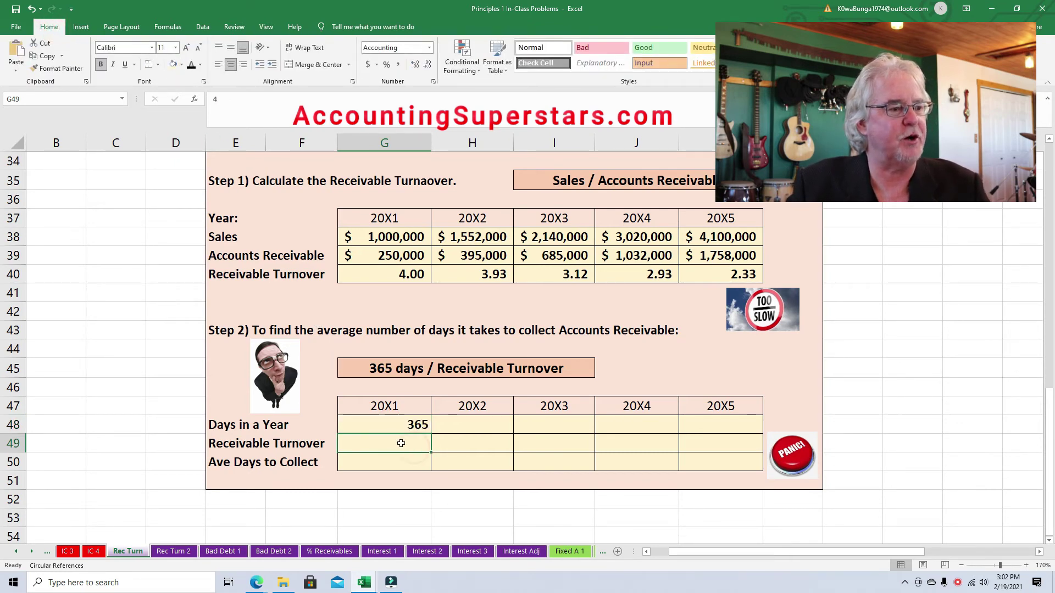
click(411, 276)
click(419, 440)
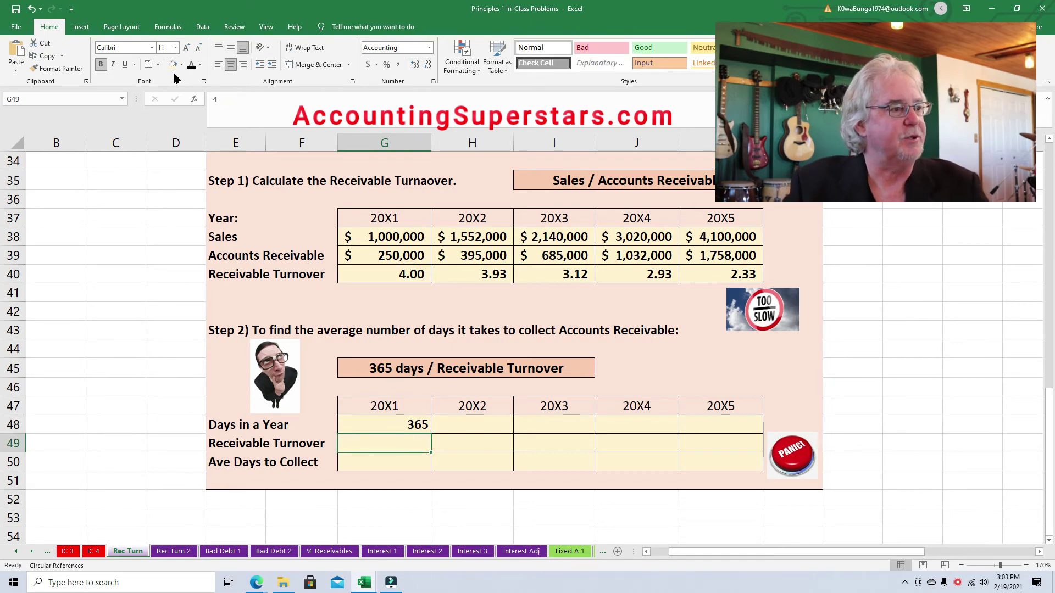
click(192, 65)
click(405, 468)
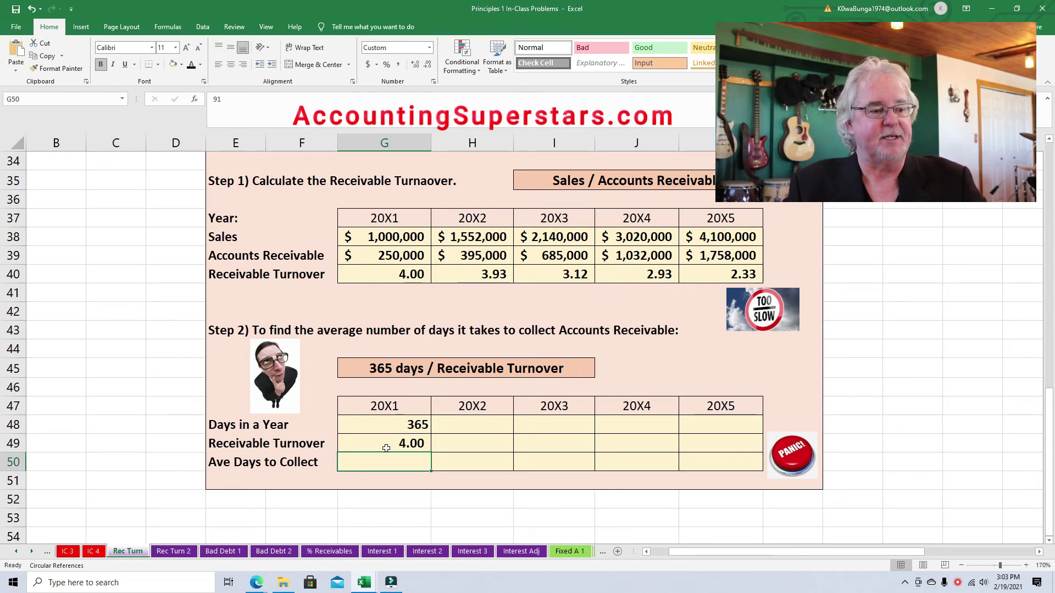
click(401, 465)
click(191, 64)
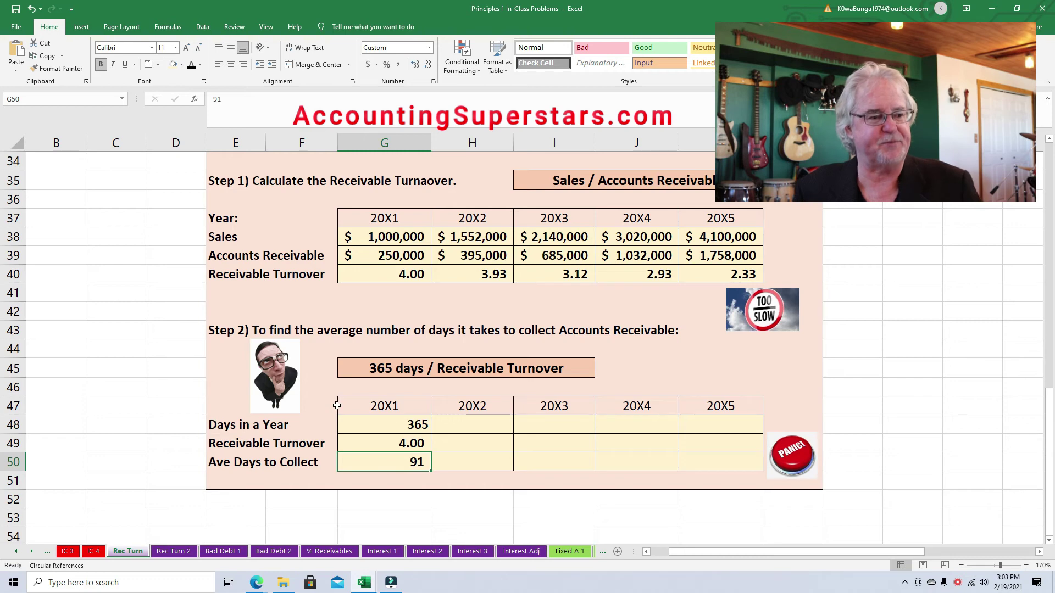
- Reveal the 20X2 days in a year, turnover and average collection days in cells H48, H49 and H50 with the black font color
click(476, 425)
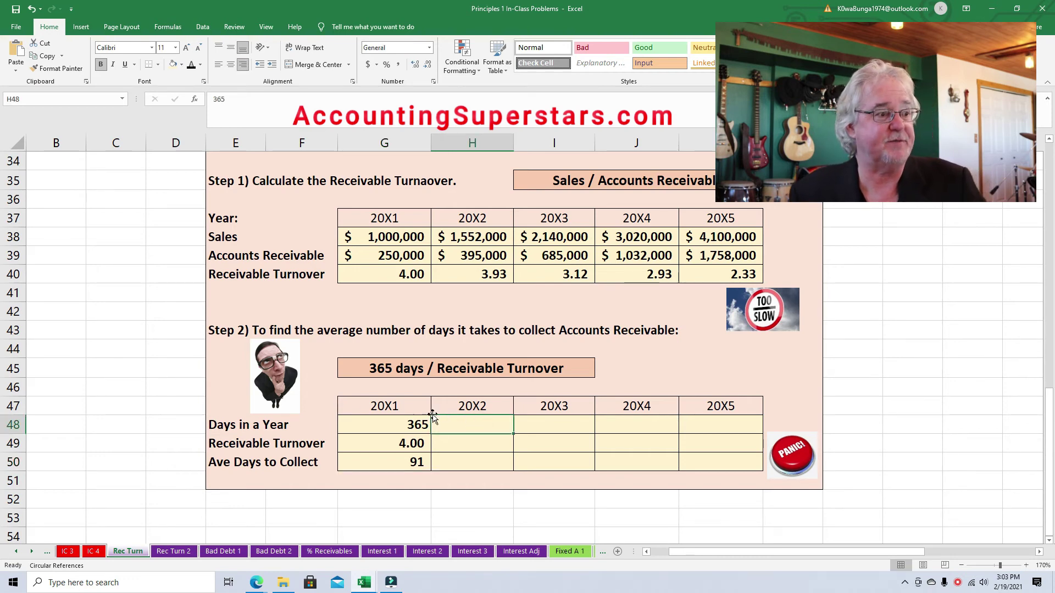
click(192, 65)
click(495, 447)
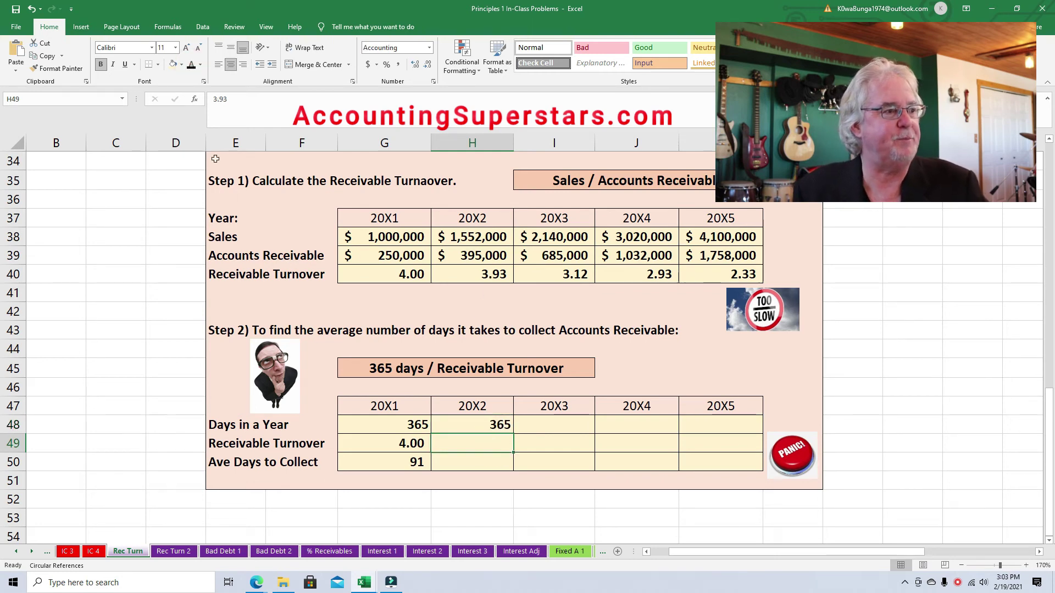
click(191, 65)
click(484, 464)
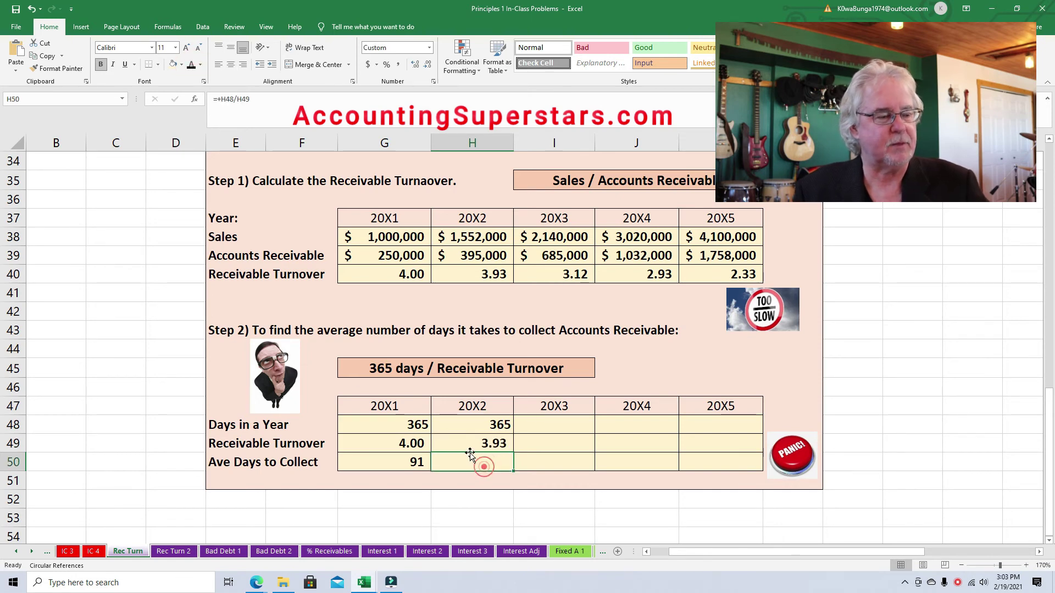
click(190, 65)
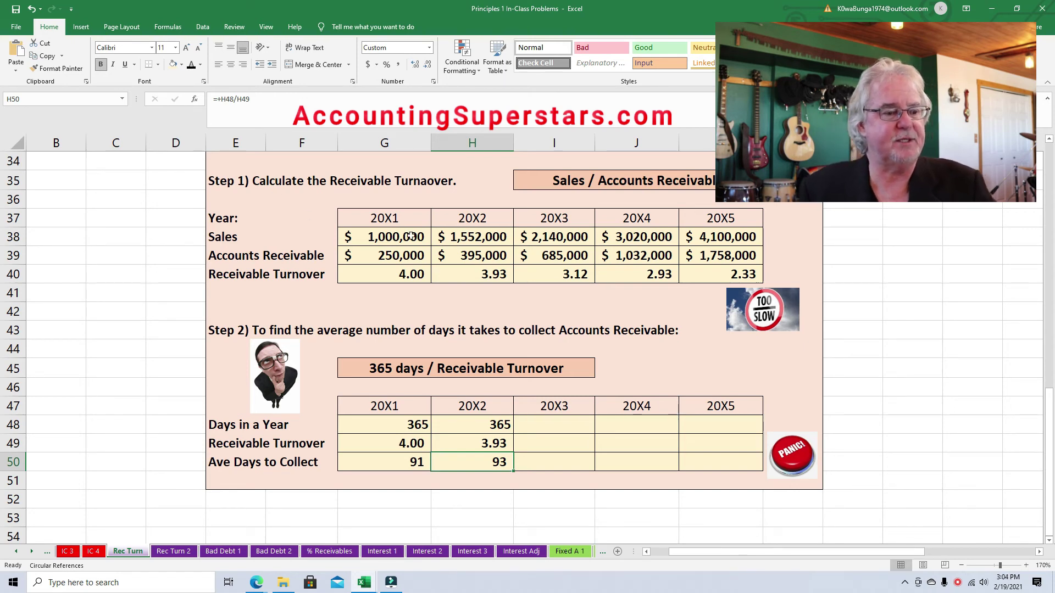
- Apply the black font color to cells I48, I49 and I50 to reveal the 20X3 column of the collection-days table
click(554, 426)
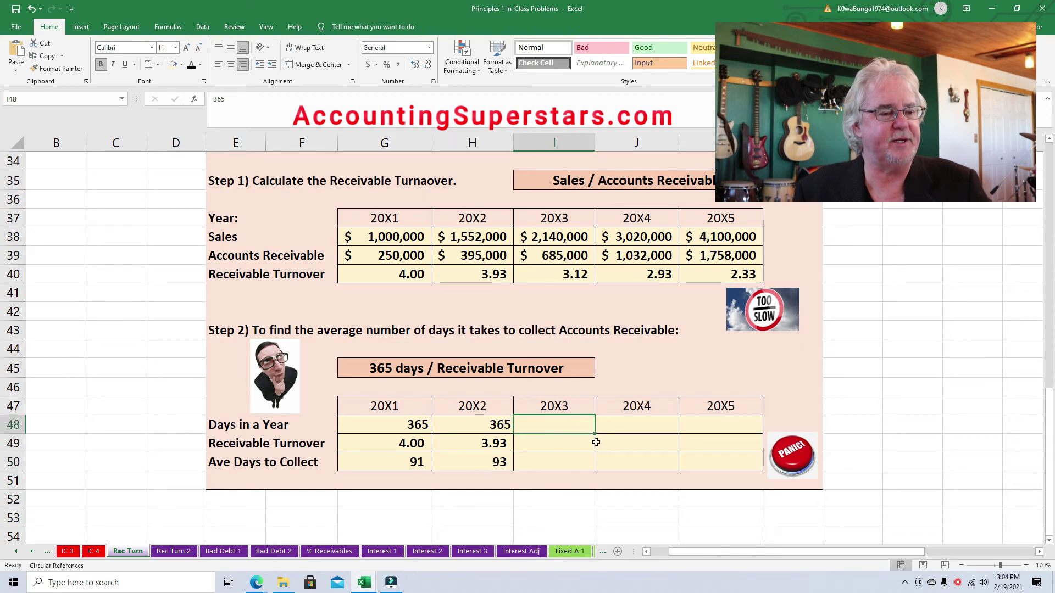
click(191, 65)
click(564, 439)
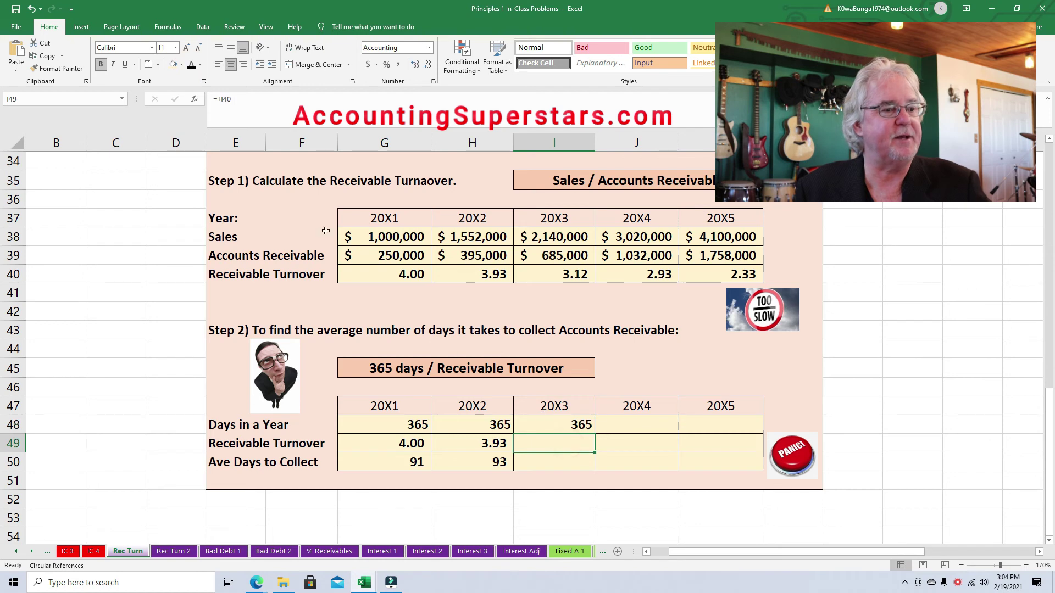
click(192, 64)
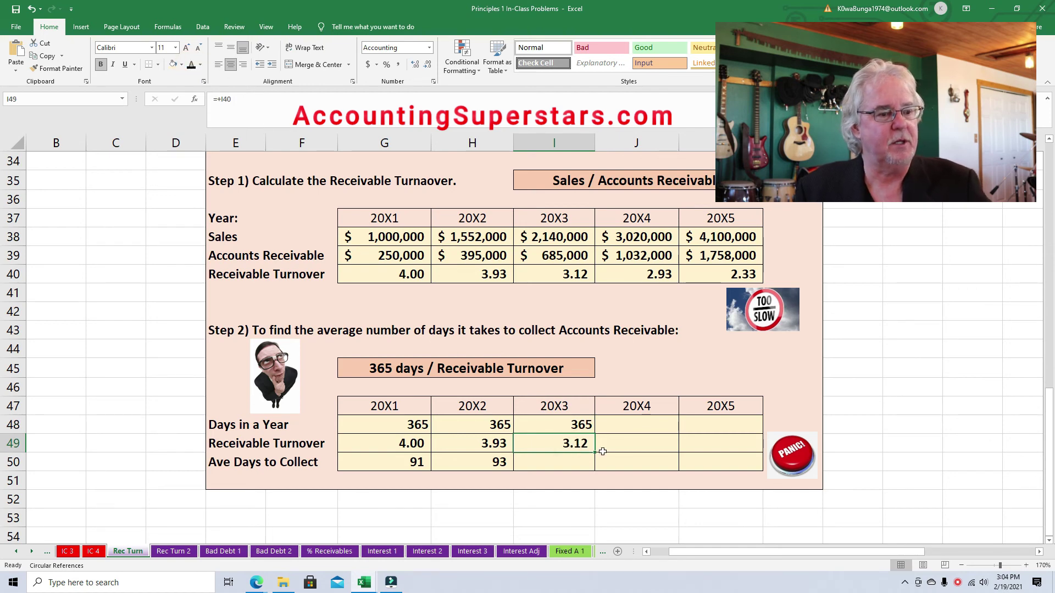
click(583, 466)
click(192, 66)
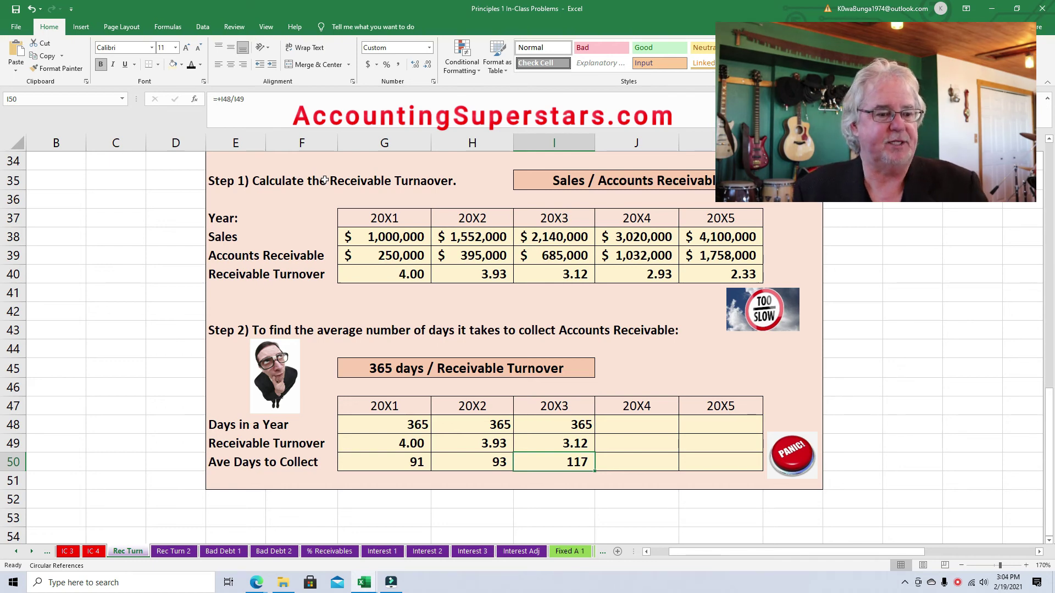
- Show the hidden 20X4 Days in a Year, Receivable Turnover and Ave Days to Collect in cells J48, J49 and J50 in black font
click(648, 421)
text(365)
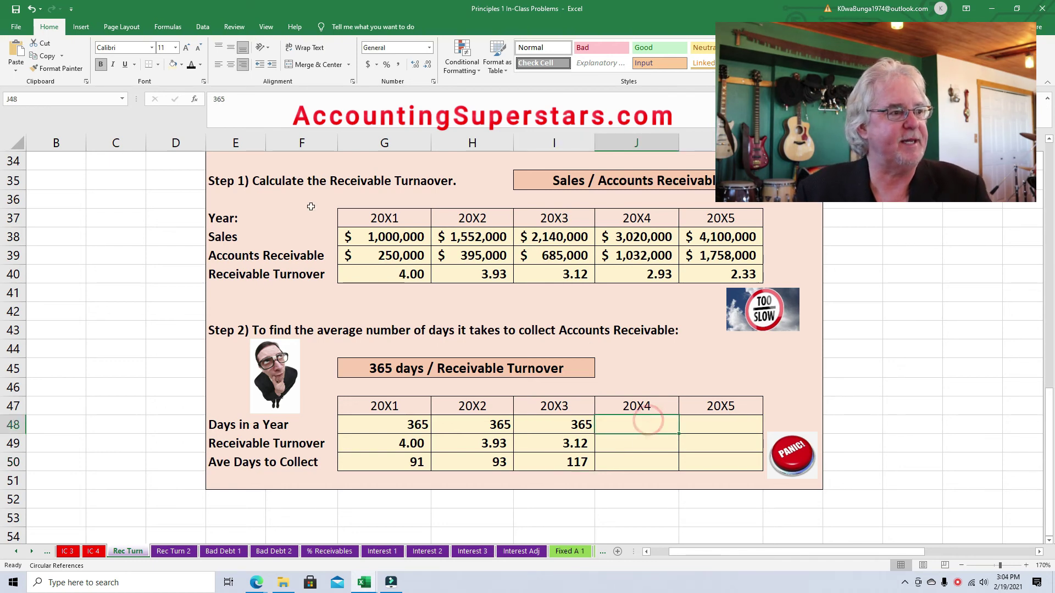
key(ctrl+Return)
click(628, 442)
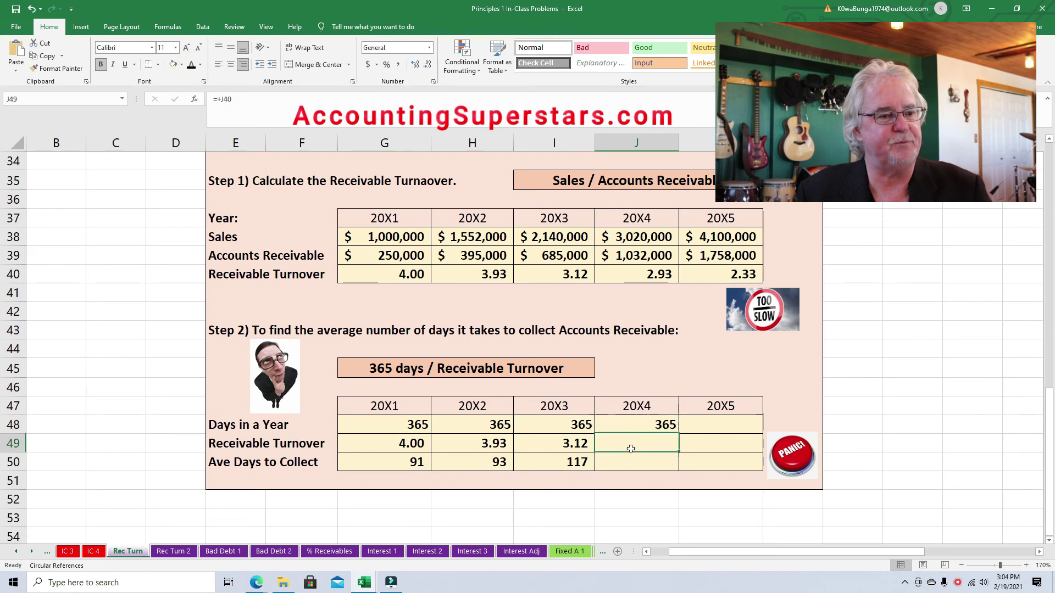
text(=+J40)
key(ctrl+Return)
click(617, 462)
click(191, 64)
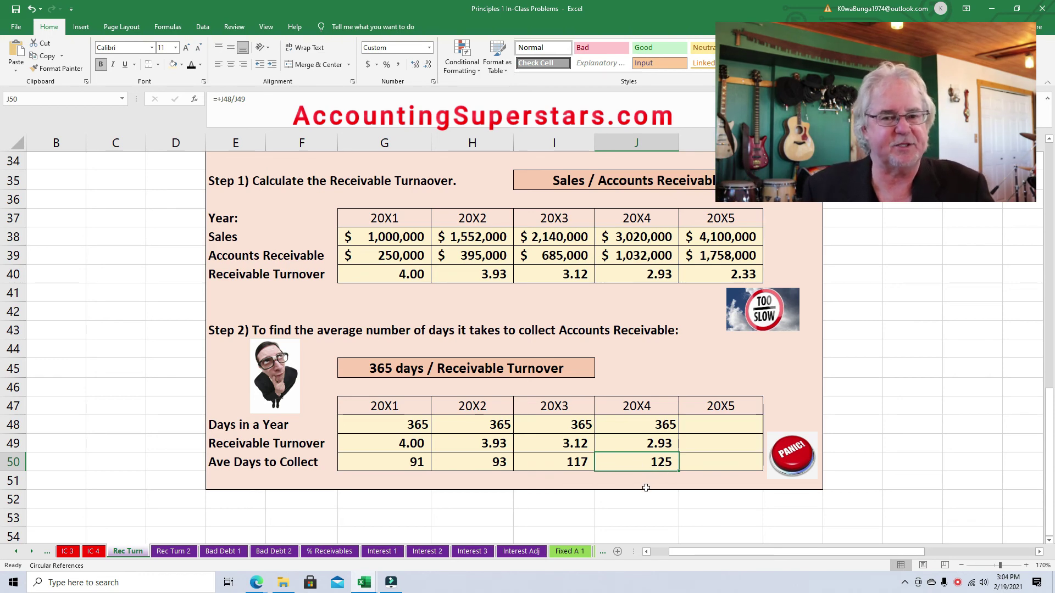
- Reveal the 20X5 column of the Step 2 table, cells K48, K49 and K50, with the black font color
click(734, 423)
click(190, 64)
click(726, 441)
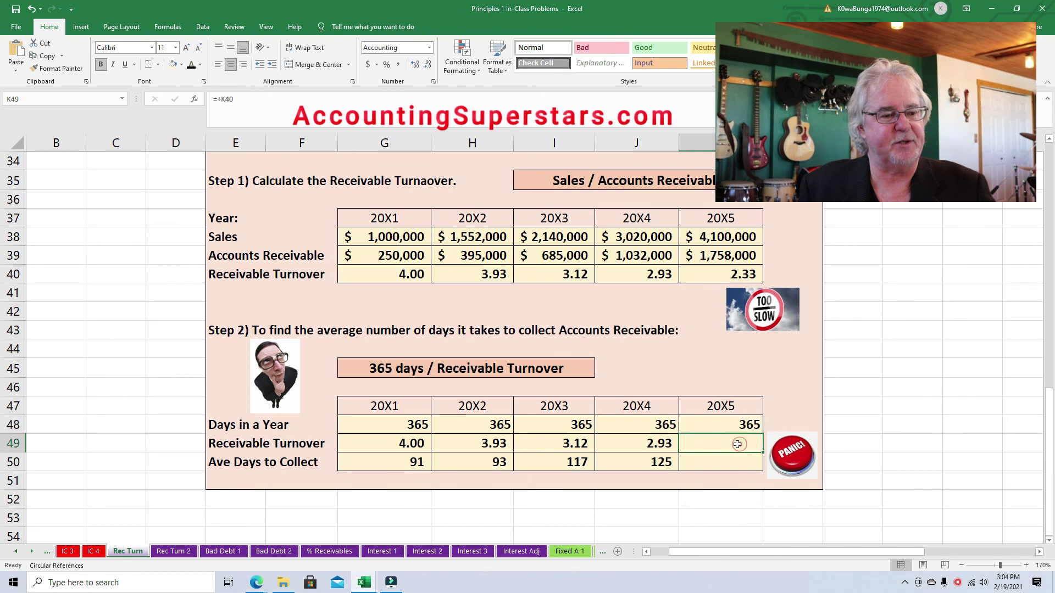
click(191, 65)
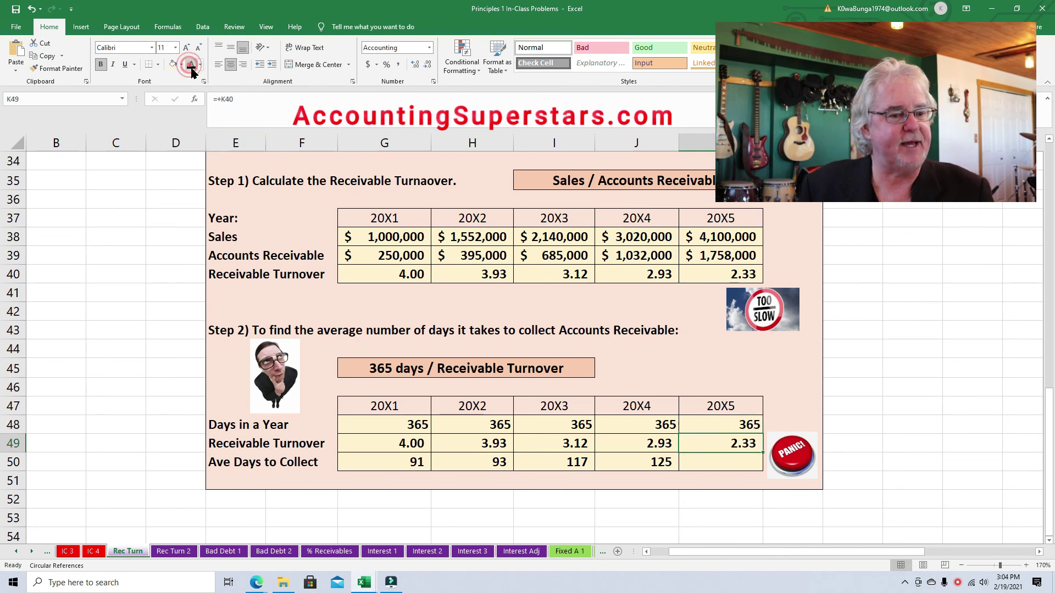
click(711, 467)
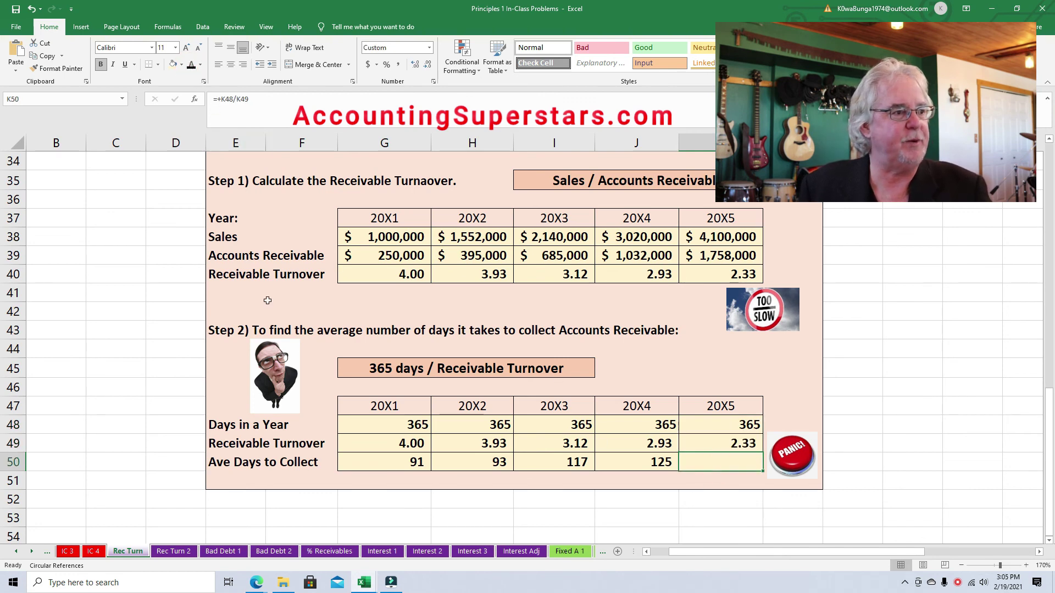
click(190, 65)
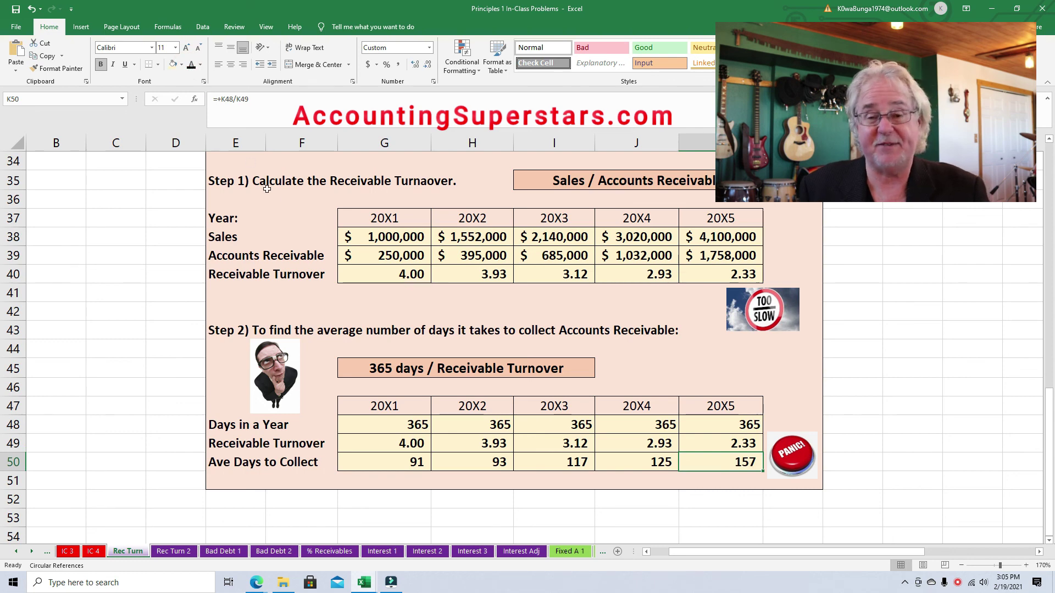